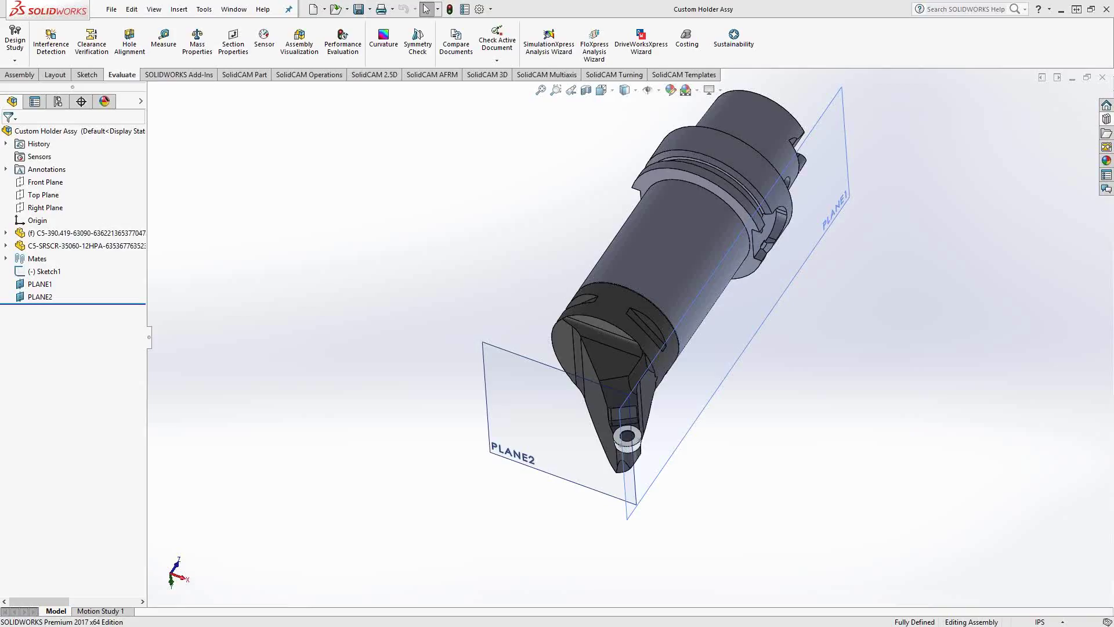
Orbit and zoom around the holder and locate the assembly origin
{"action": "middle_click_drag", "start_coordinate": [772, 468], "coordinate": [590, 393]}
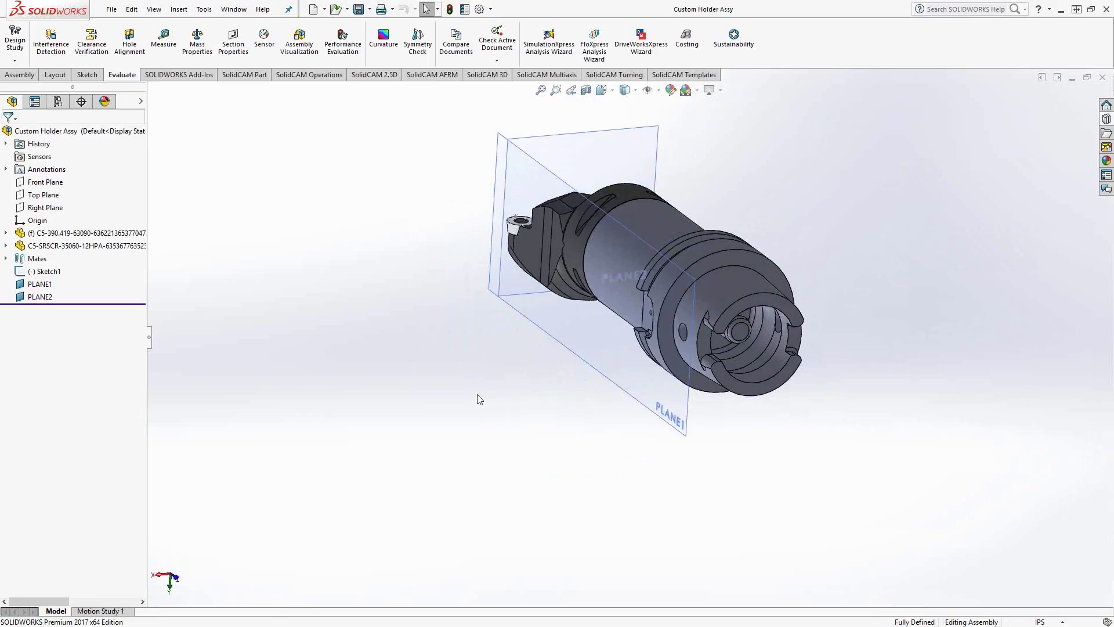
{"action": "left_click", "coordinate": [27, 220]}
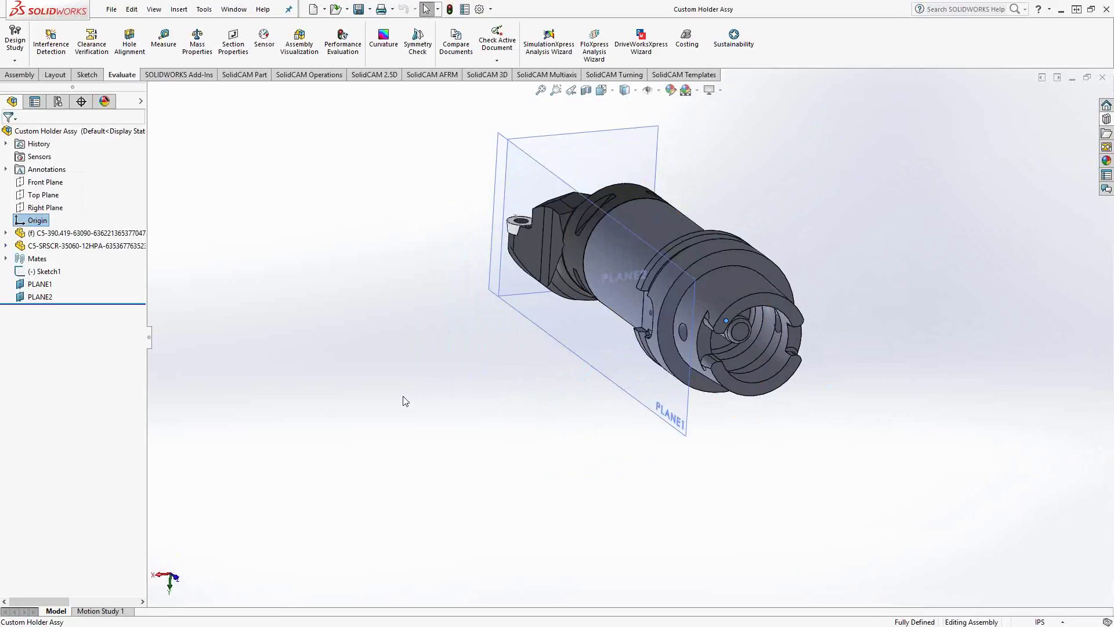
{"action": "middle_click_drag", "start_coordinate": [403, 398], "coordinate": [435, 438]}
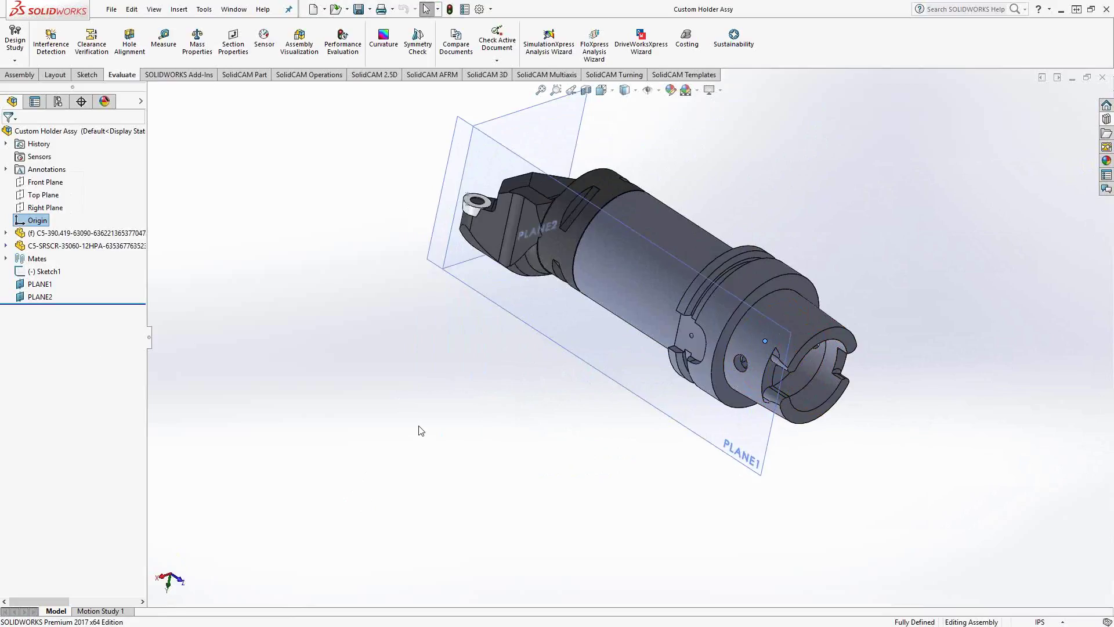
{"action": "mouse_move", "coordinate": [412, 399]}
{"action": "middle_mouse_down"}
{"action": "mouse_move", "coordinate": [403, 377]}
{"action": "mouse_move", "coordinate": [409, 398]}
{"action": "middle_mouse_up"}
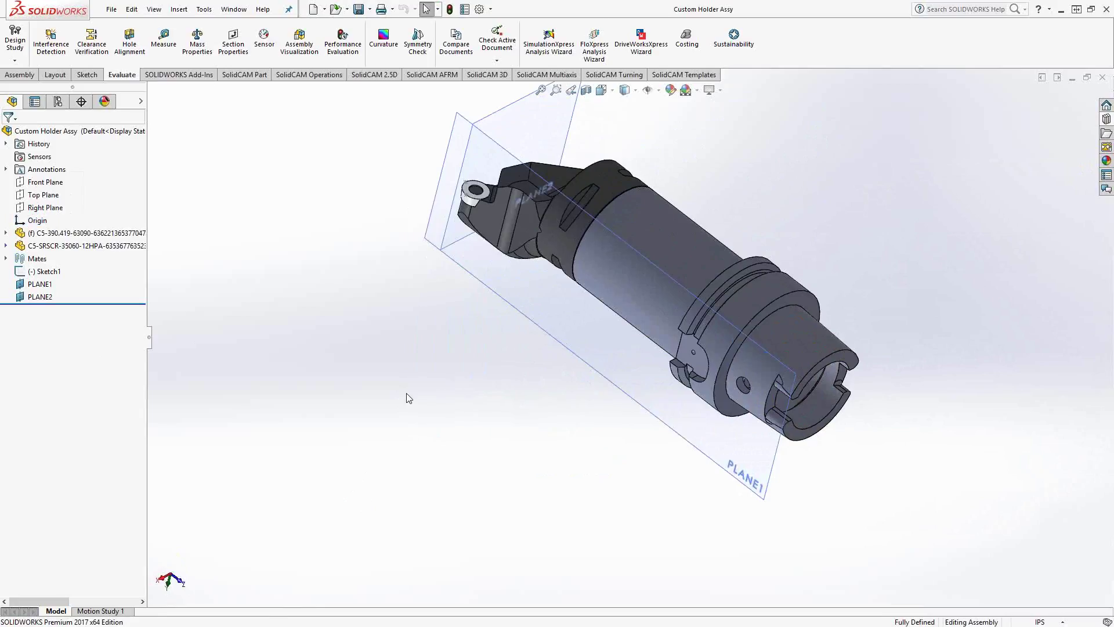
{"action": "middle_click_drag", "start_coordinate": [410, 259], "coordinate": [384, 341]}
{"action": "scroll", "coordinate": [385, 343], "scroll_direction": "down", "scroll_amount": 3}
{"action": "scroll", "coordinate": [501, 182], "scroll_direction": "down", "scroll_amount": 2}
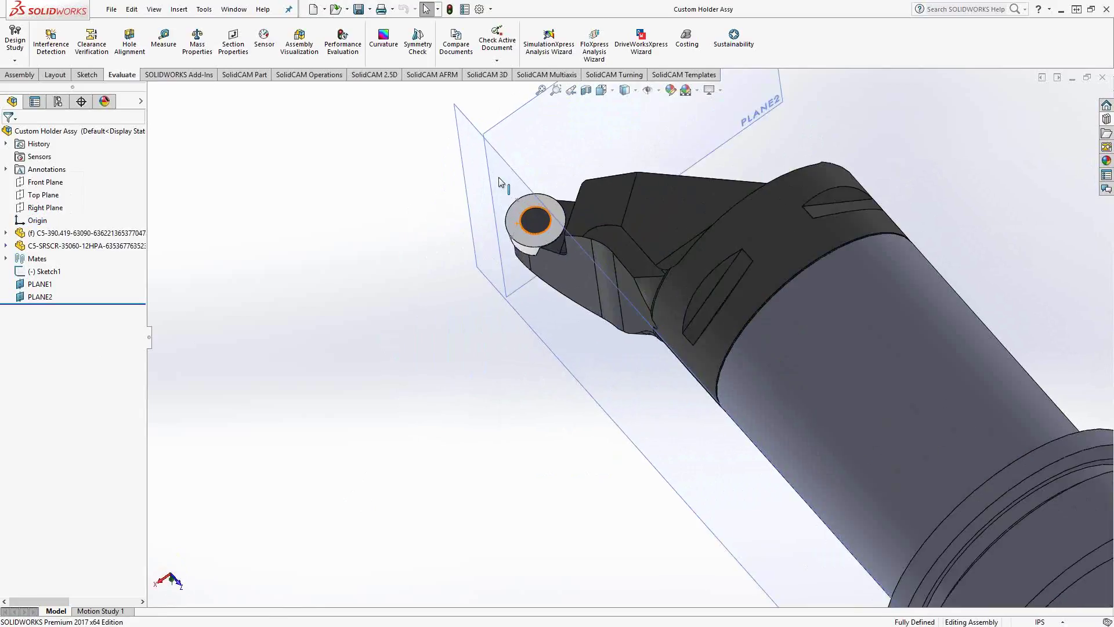
{"action": "scroll", "coordinate": [500, 183], "scroll_direction": "down", "scroll_amount": 3}
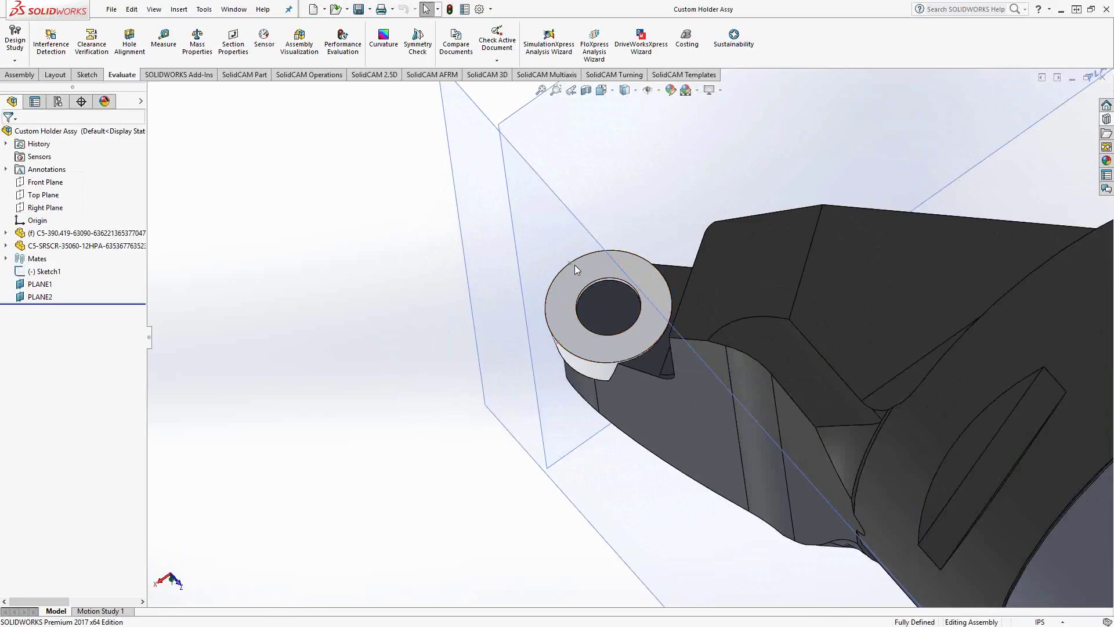
{"action": "scroll", "coordinate": [375, 353], "scroll_direction": "up", "scroll_amount": 8}
{"action": "middle_click_drag", "start_coordinate": [374, 353], "coordinate": [604, 348]}
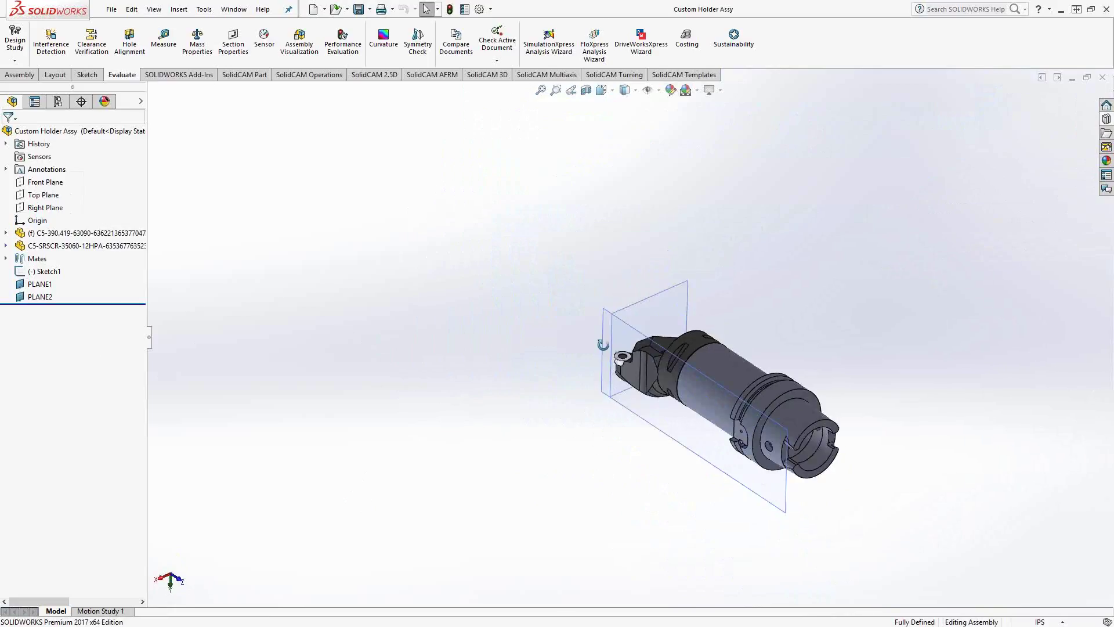
{"action": "scroll", "coordinate": [603, 372], "scroll_direction": "up", "scroll_amount": 2}
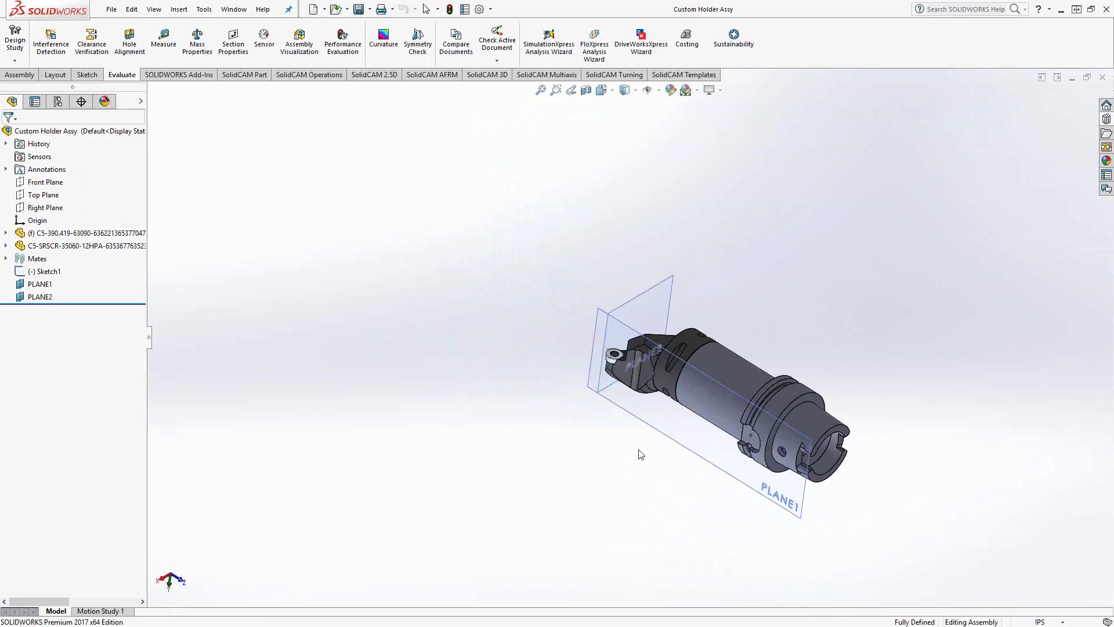
{"action": "scroll", "coordinate": [668, 444], "scroll_direction": "down", "scroll_amount": 2}
{"action": "scroll", "coordinate": [700, 436], "scroll_direction": "down", "scroll_amount": 2}
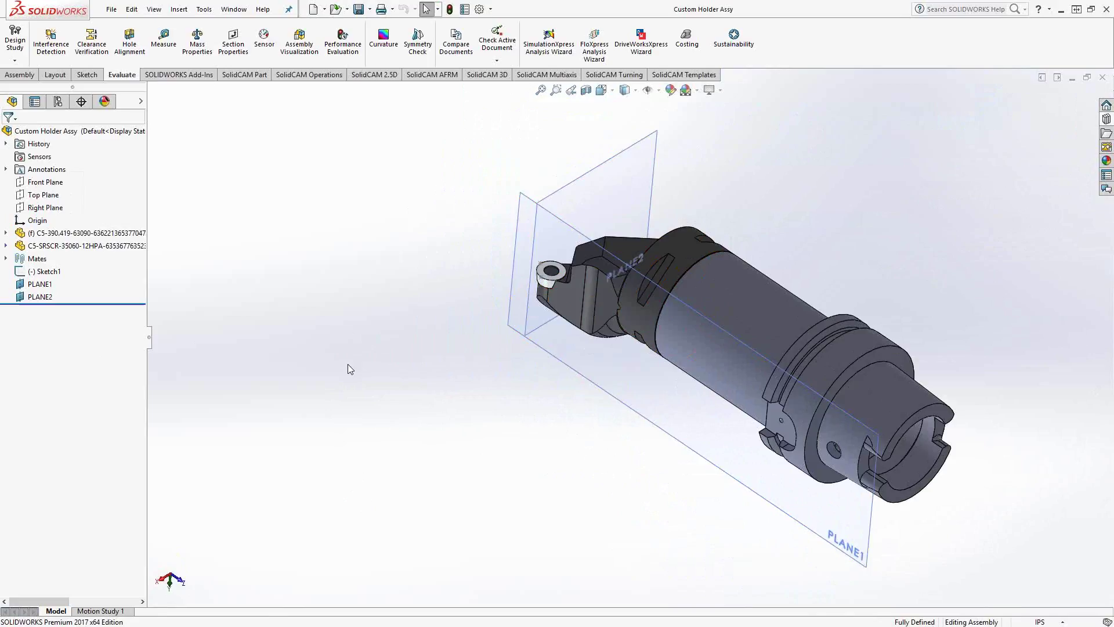
Hide PLANE1 and create PLANE3 parallel to the Right Plane through Point4@Sketch1
{"action": "right_click", "coordinate": [39, 284]}
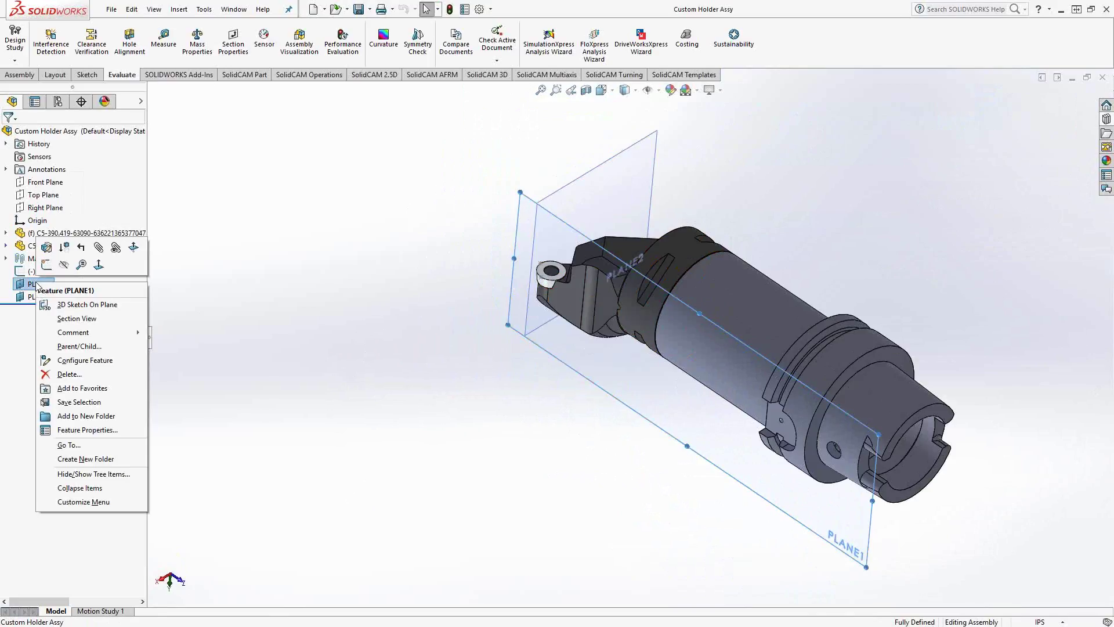
{"action": "left_click", "coordinate": [64, 265]}
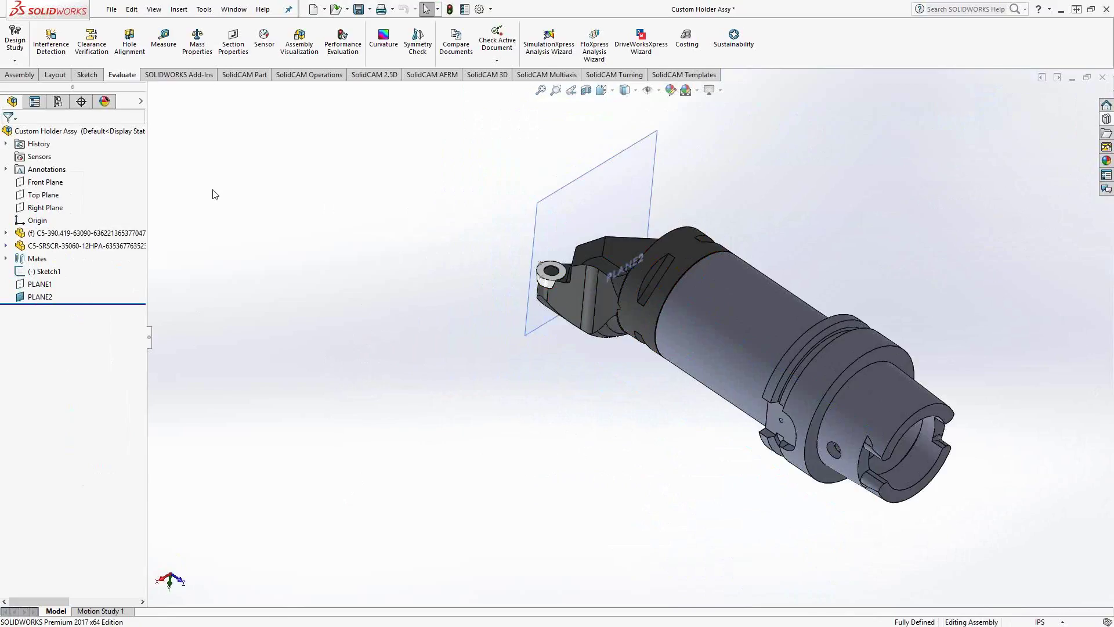
{"action": "left_click", "coordinate": [16, 77]}
{"action": "left_click", "coordinate": [388, 60]}
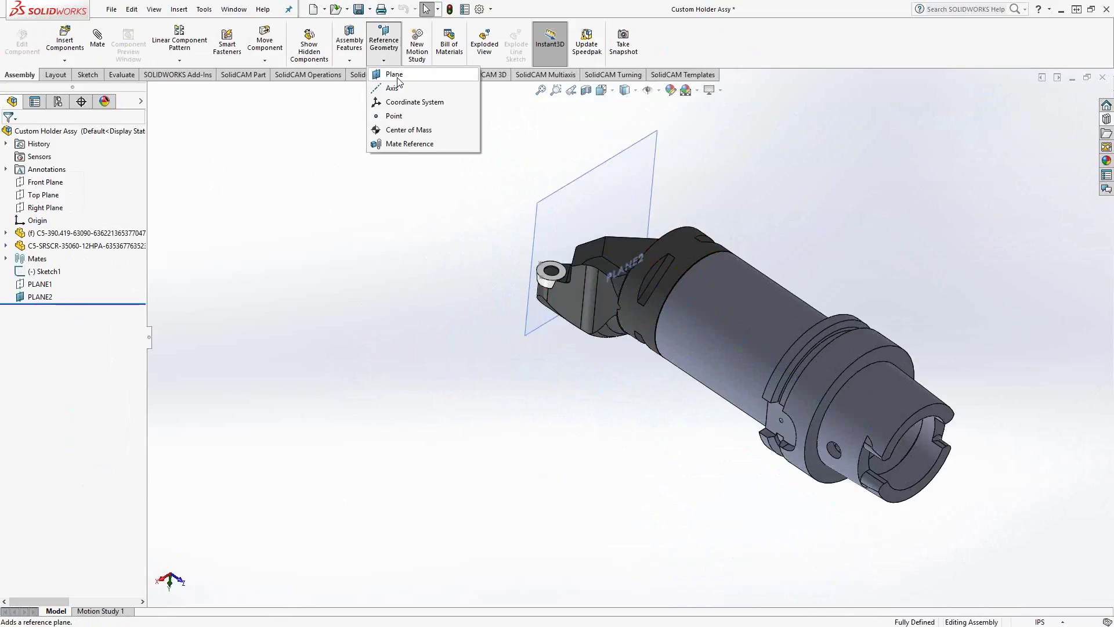
{"action": "left_click", "coordinate": [395, 79]}
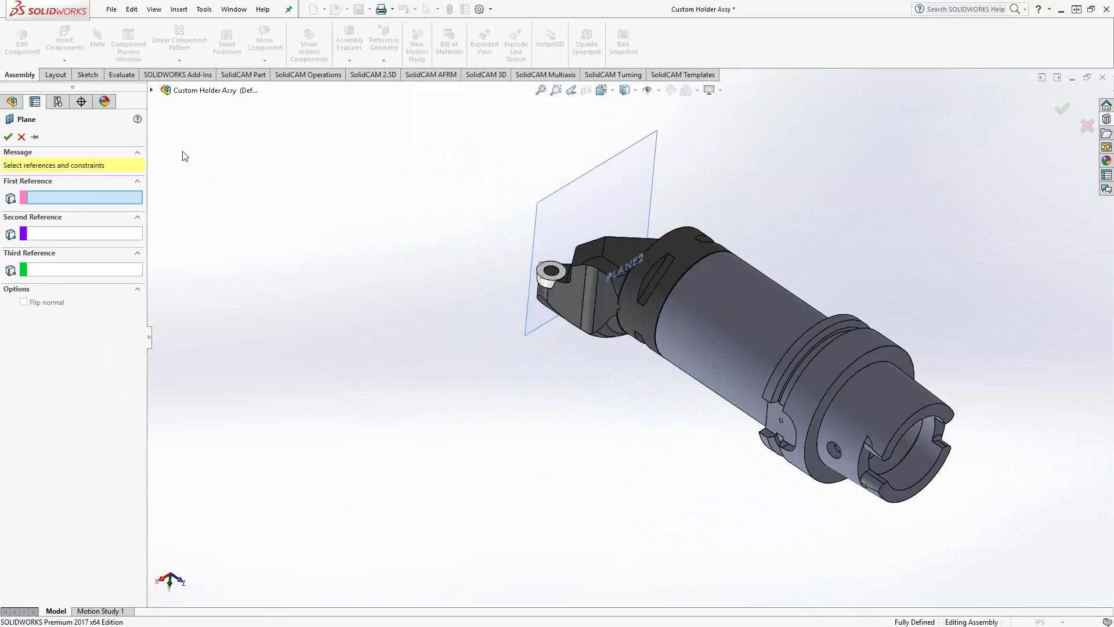
{"action": "left_click", "coordinate": [152, 90]}
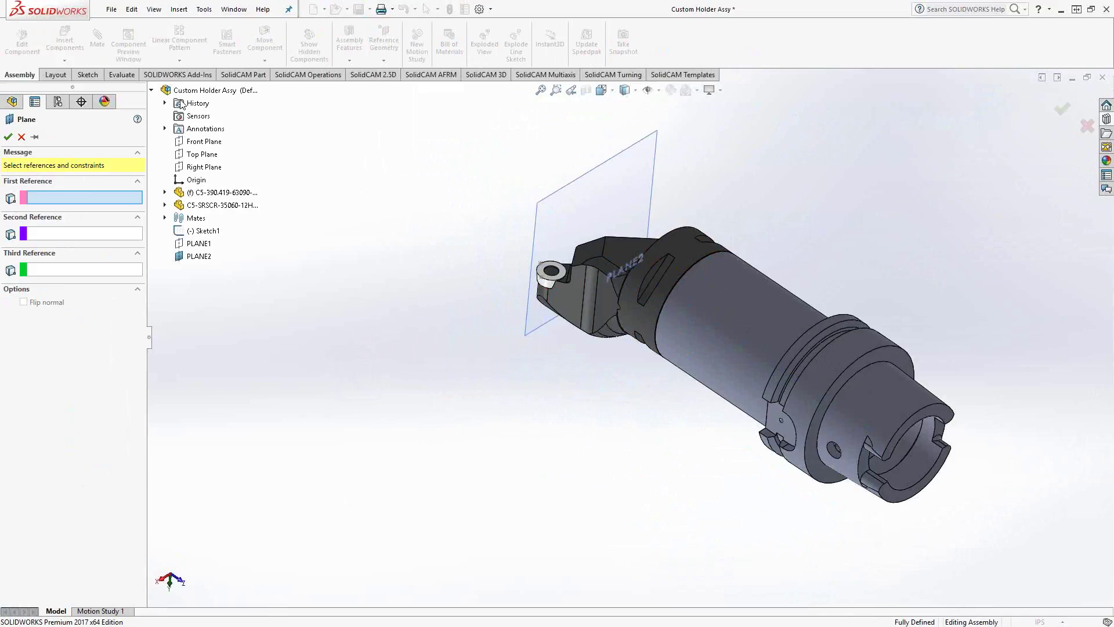
{"action": "left_click", "coordinate": [205, 167]}
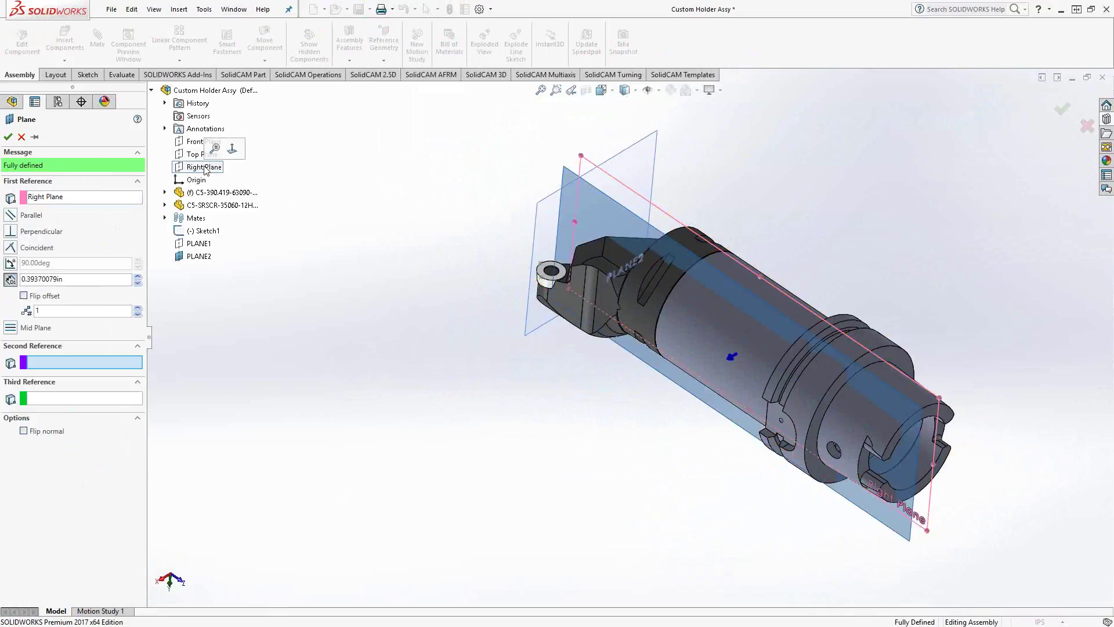
{"action": "left_click", "coordinate": [10, 216]}
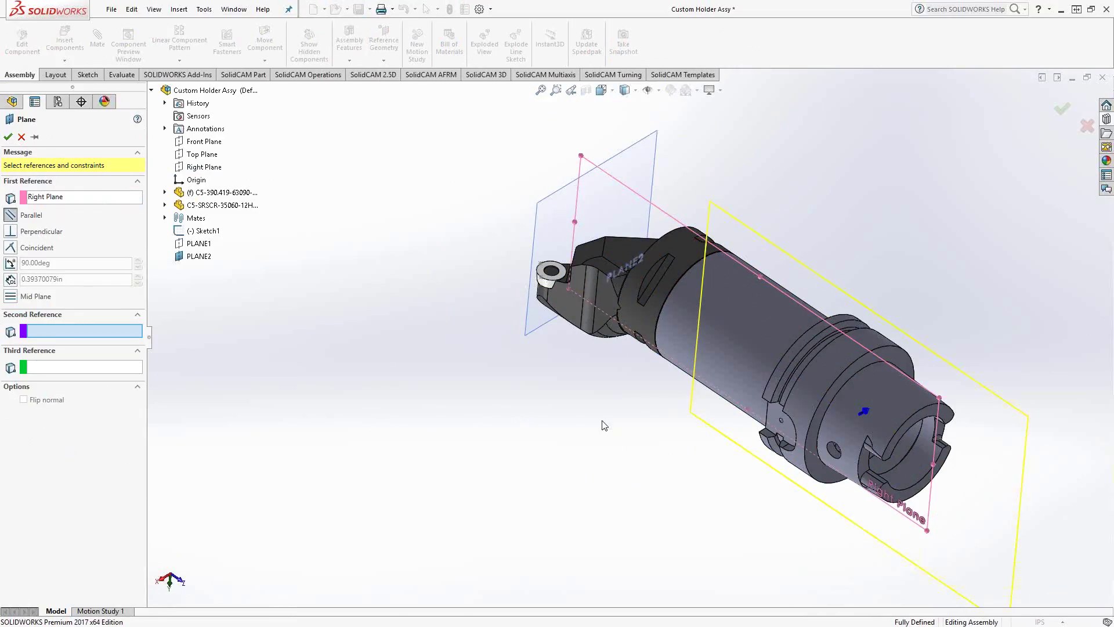
{"action": "left_click", "coordinate": [541, 278]}
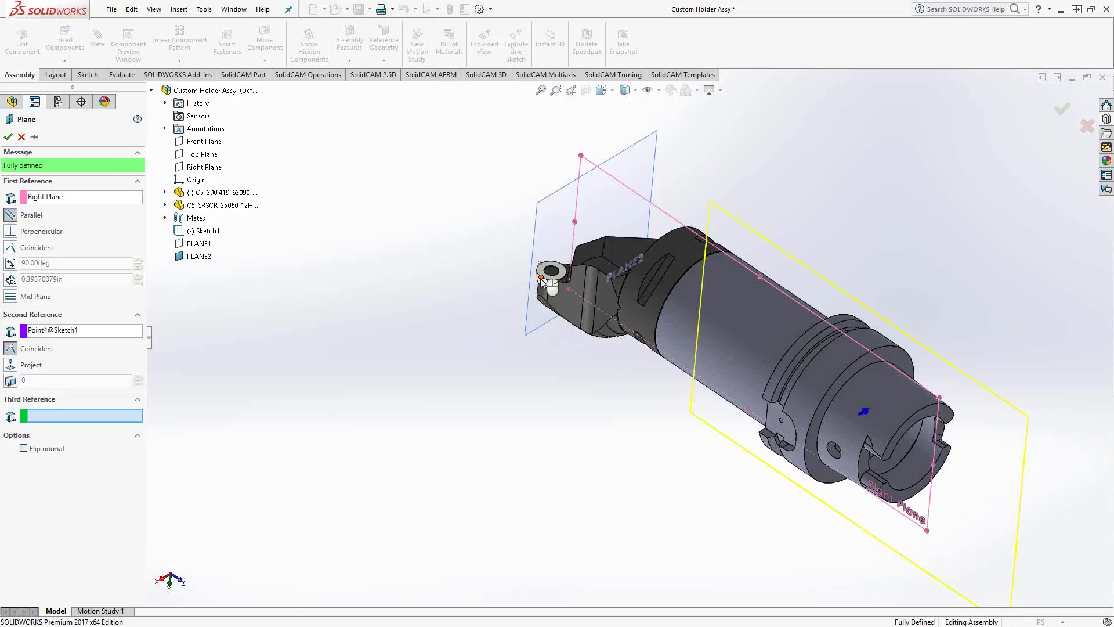
{"action": "left_click", "coordinate": [9, 137]}
Orbit and fit the holder to check the new PLANE3
{"action": "scroll", "coordinate": [480, 268], "scroll_direction": "down", "scroll_amount": 8}
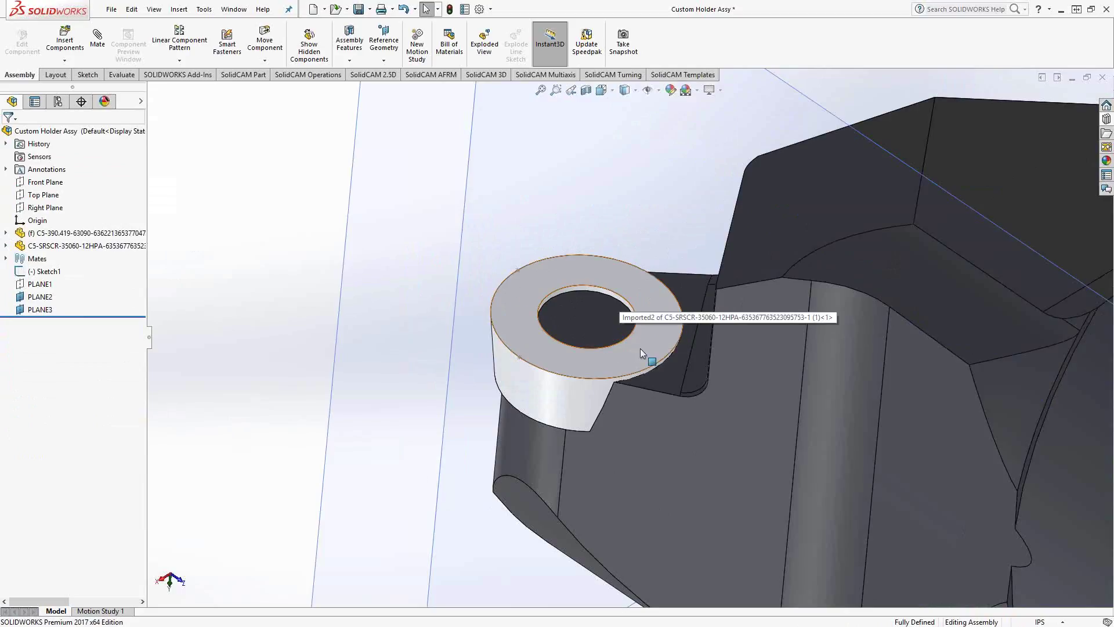
{"action": "scroll", "coordinate": [517, 288], "scroll_direction": "up", "scroll_amount": 6}
{"action": "scroll", "coordinate": [517, 290], "scroll_direction": "up", "scroll_amount": 5}
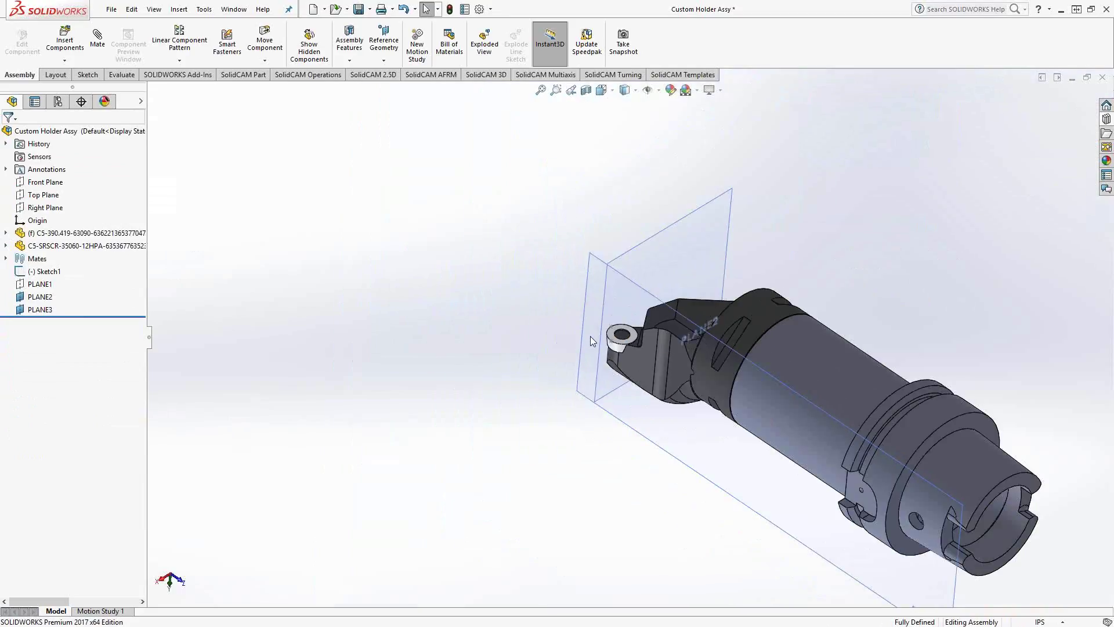
{"action": "middle_click_drag", "start_coordinate": [590, 337], "coordinate": [960, 520]}
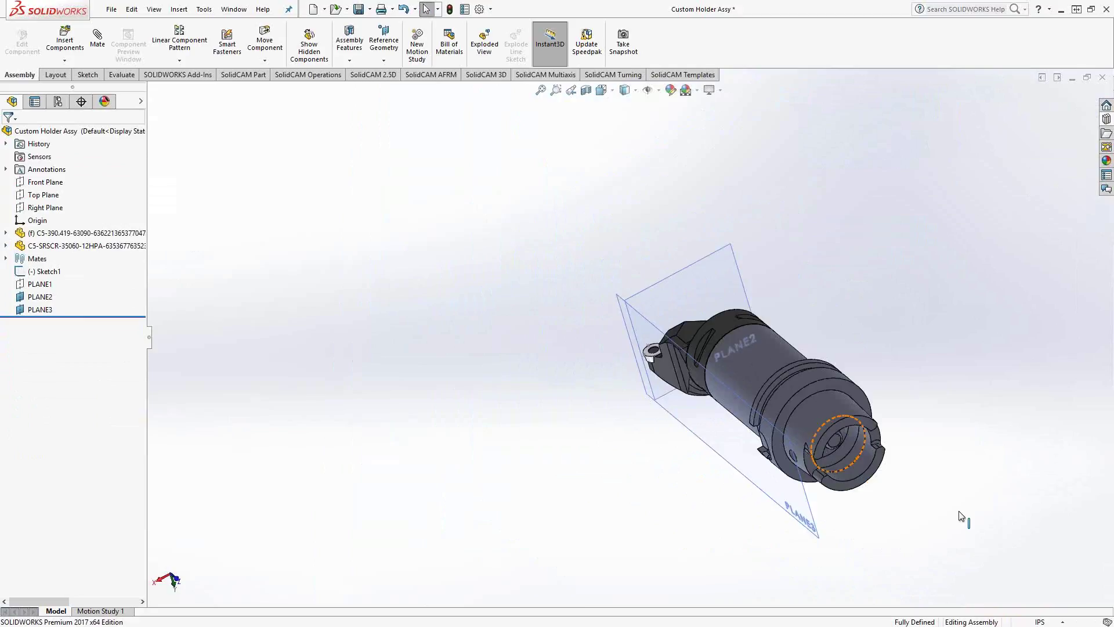
{"action": "key", "text": "f"}
{"action": "middle_click_drag", "start_coordinate": [476, 278], "coordinate": [336, 251]}
Measure the distance from the Right Plane to PLANE3 (1.37795 in)
{"action": "left_click", "coordinate": [122, 75]}
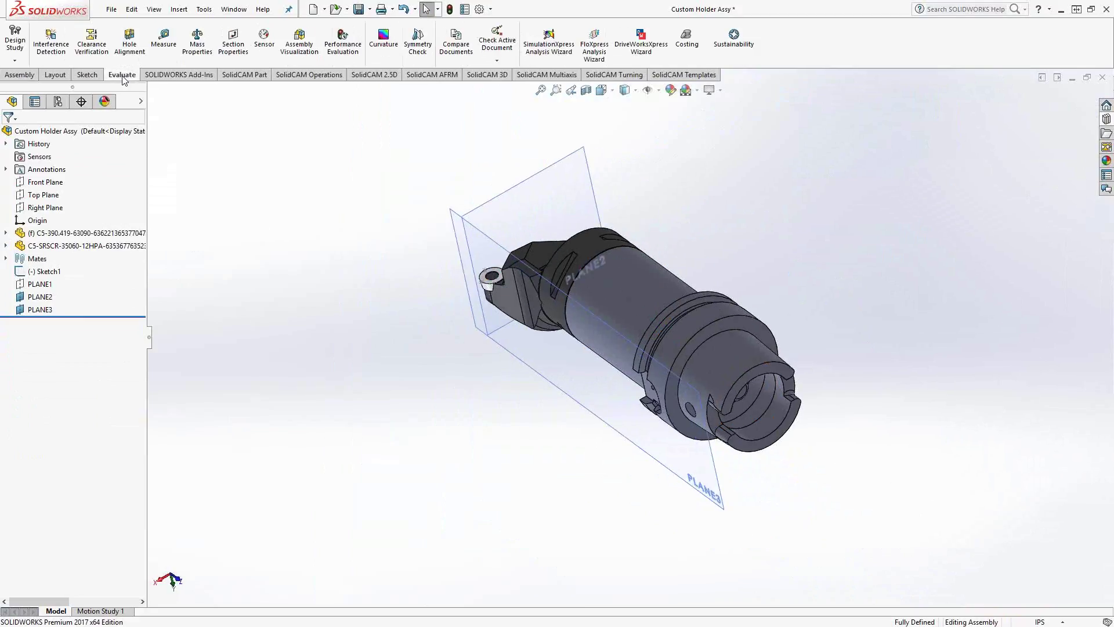
{"action": "left_click", "coordinate": [164, 44]}
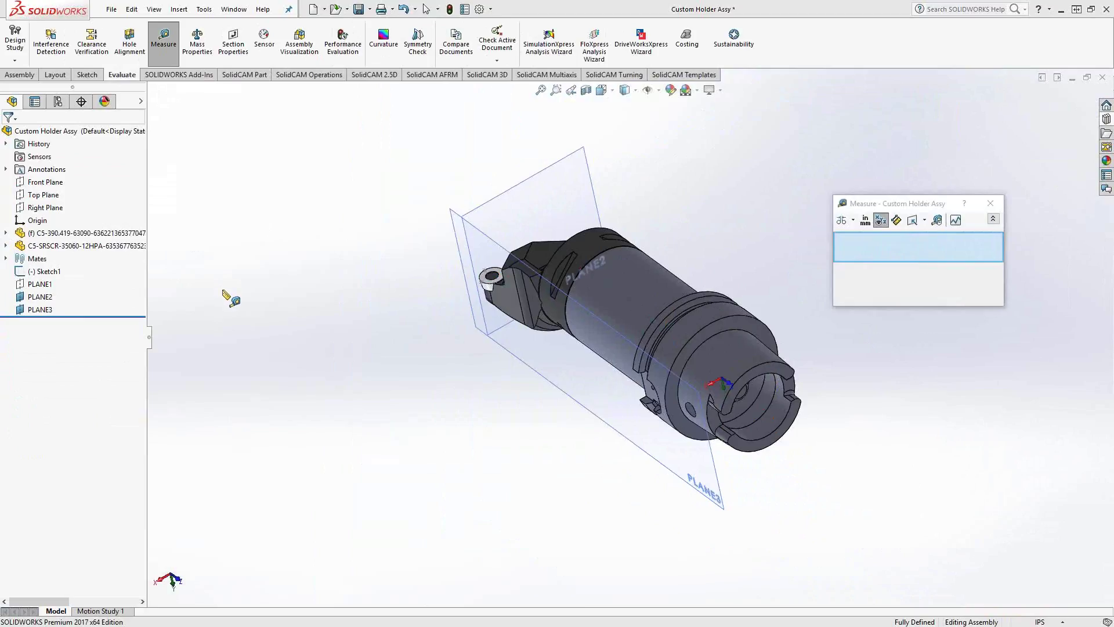
{"action": "left_click", "coordinate": [55, 209]}
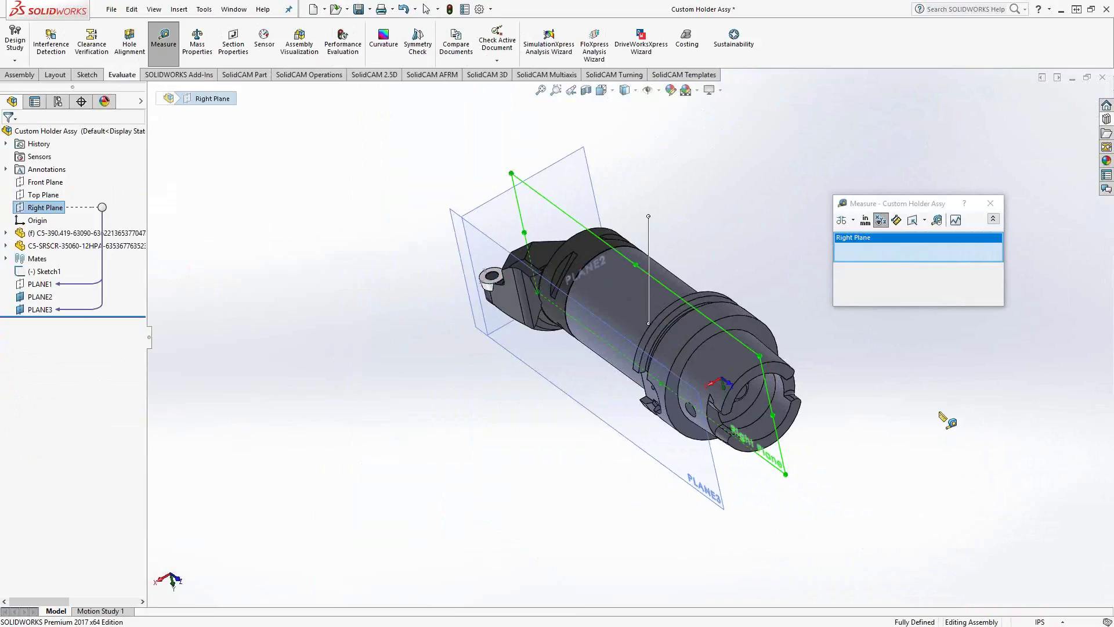
{"action": "left_click", "coordinate": [719, 504]}
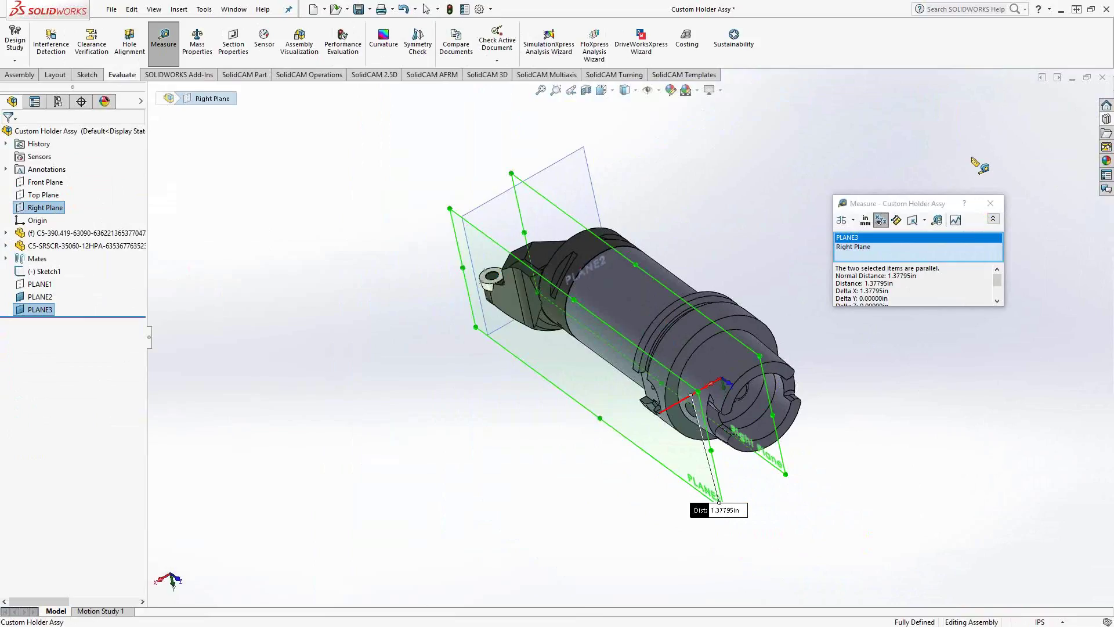
{"action": "left_click", "coordinate": [991, 203]}
{"action": "middle_click_drag", "start_coordinate": [777, 263], "coordinate": [677, 182]}
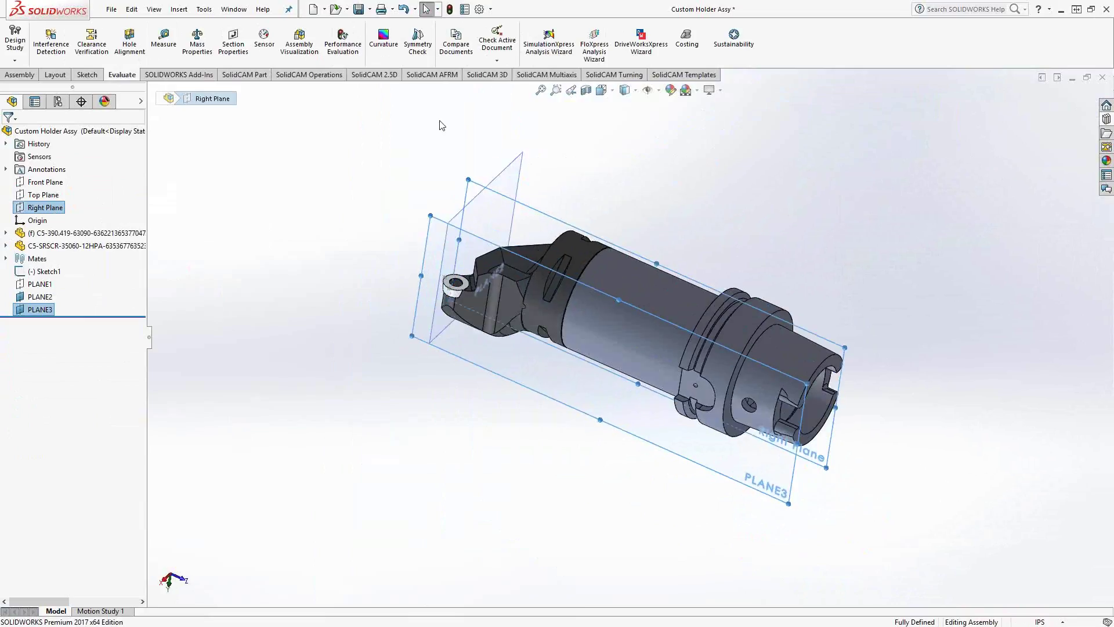
Measure the distance from PLANE2 to the Front Plane (5.90551 in)
{"action": "left_click", "coordinate": [156, 41]}
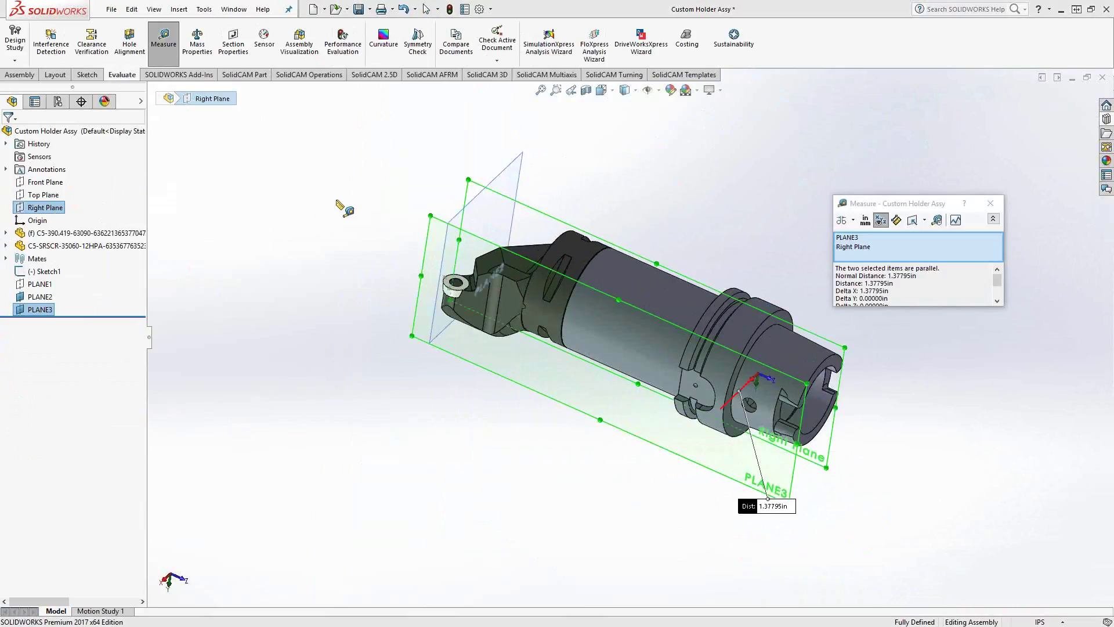
{"action": "left_click", "coordinate": [325, 206]}
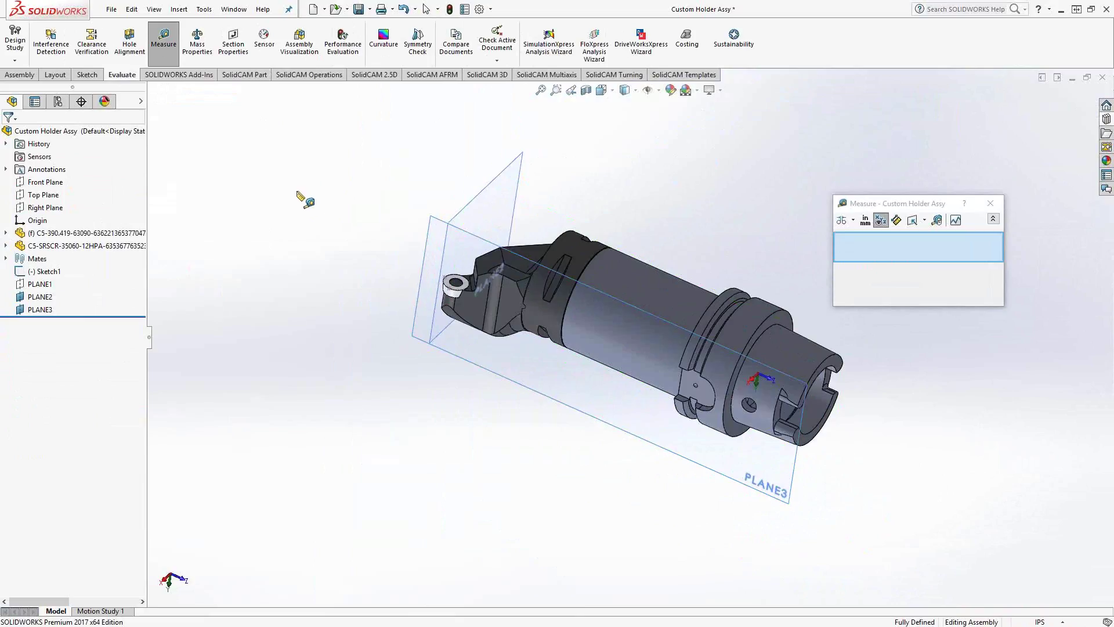
{"action": "left_click", "coordinate": [522, 155]}
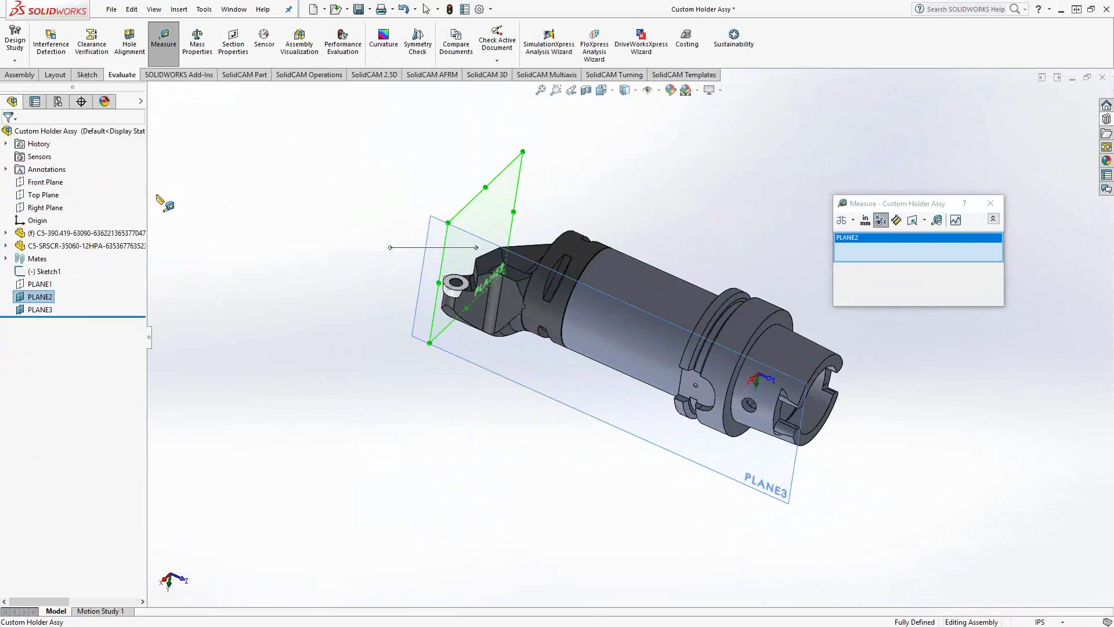
{"action": "left_click", "coordinate": [40, 184]}
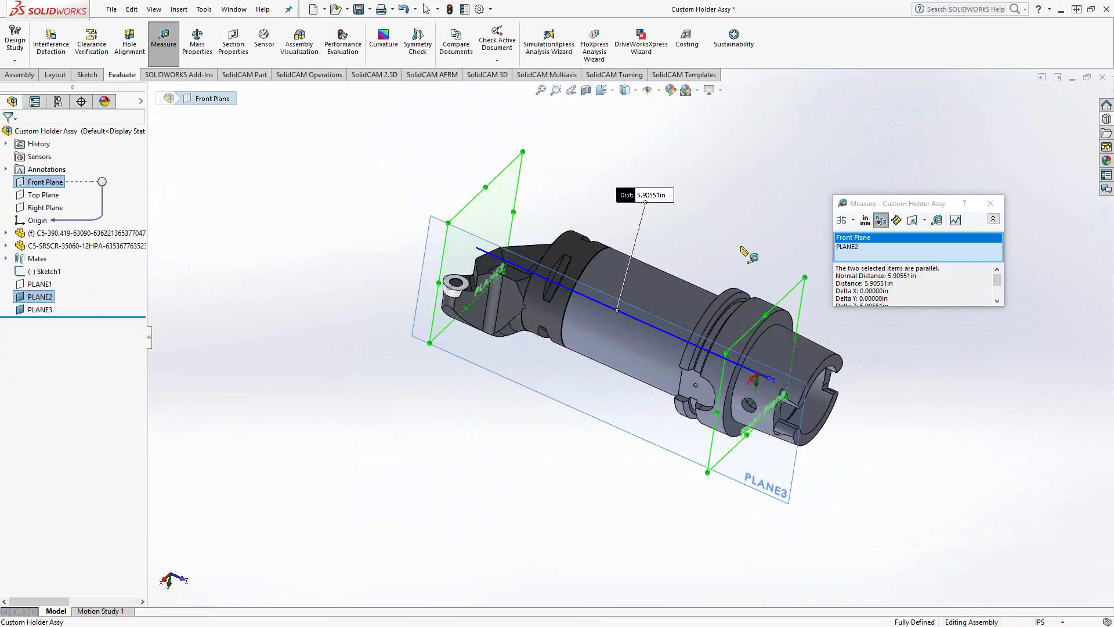
{"action": "left_click", "coordinate": [991, 203]}
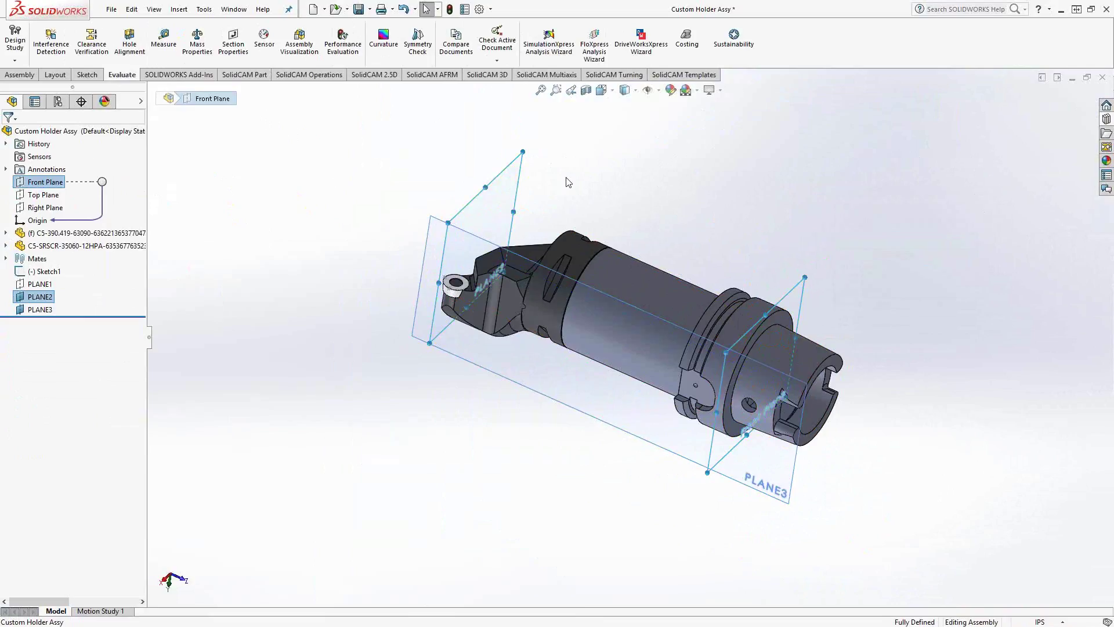
Reorient the assembly and confirm the document units are IPS with five-decimal lengths
{"action": "left_click", "coordinate": [869, 190]}
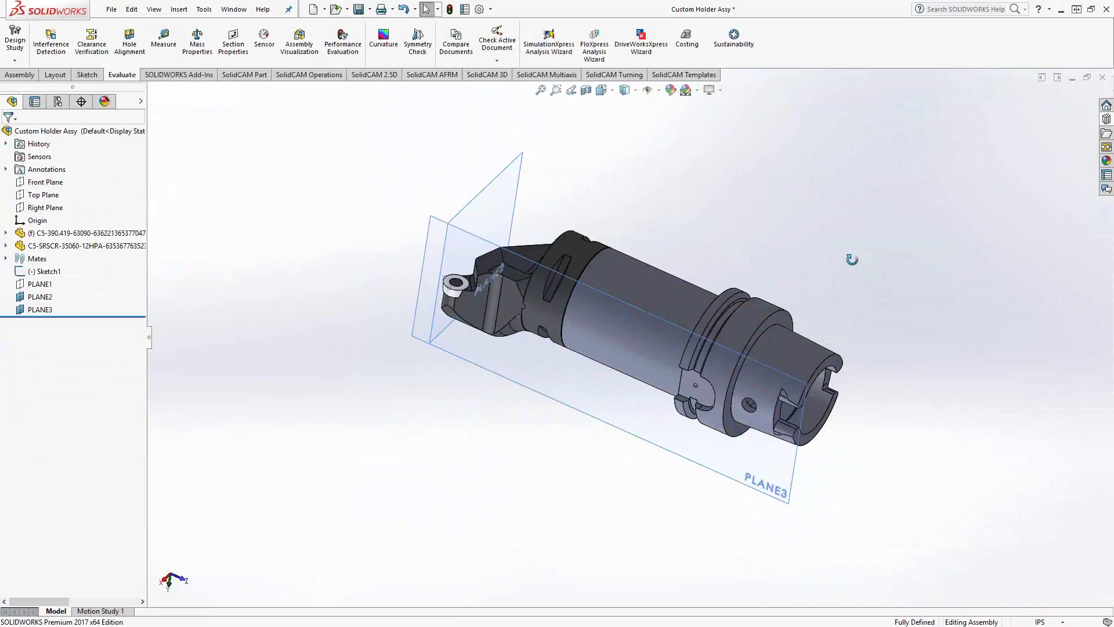
{"action": "middle_click_drag", "start_coordinate": [852, 259], "coordinate": [898, 208]}
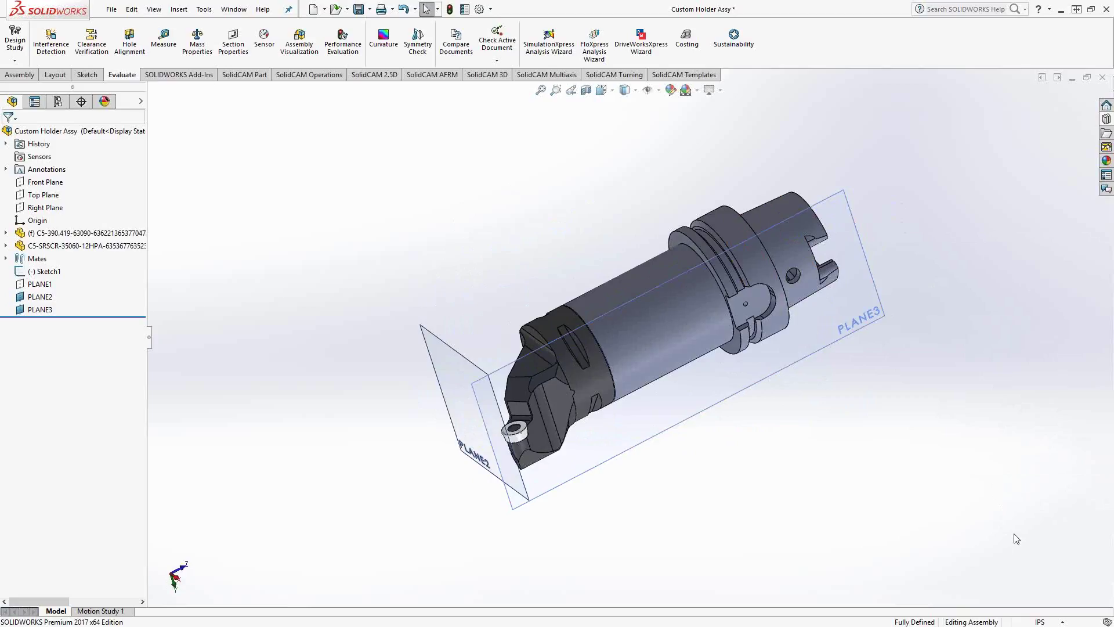
{"action": "left_click", "coordinate": [1051, 623]}
{"action": "left_click", "coordinate": [1037, 607]}
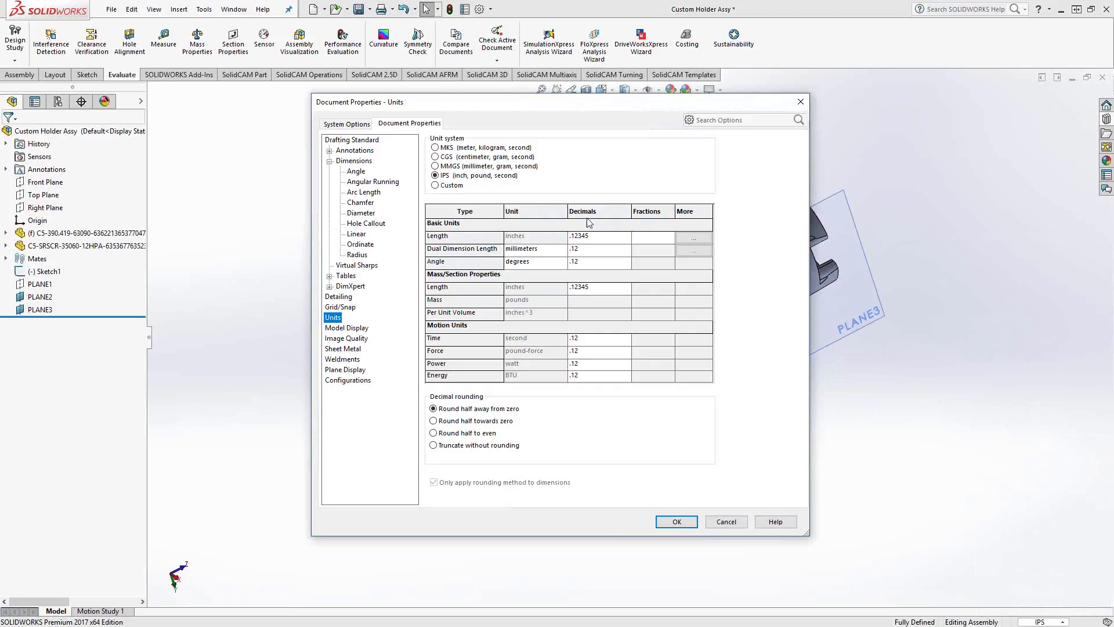
{"action": "left_click", "coordinate": [801, 103]}
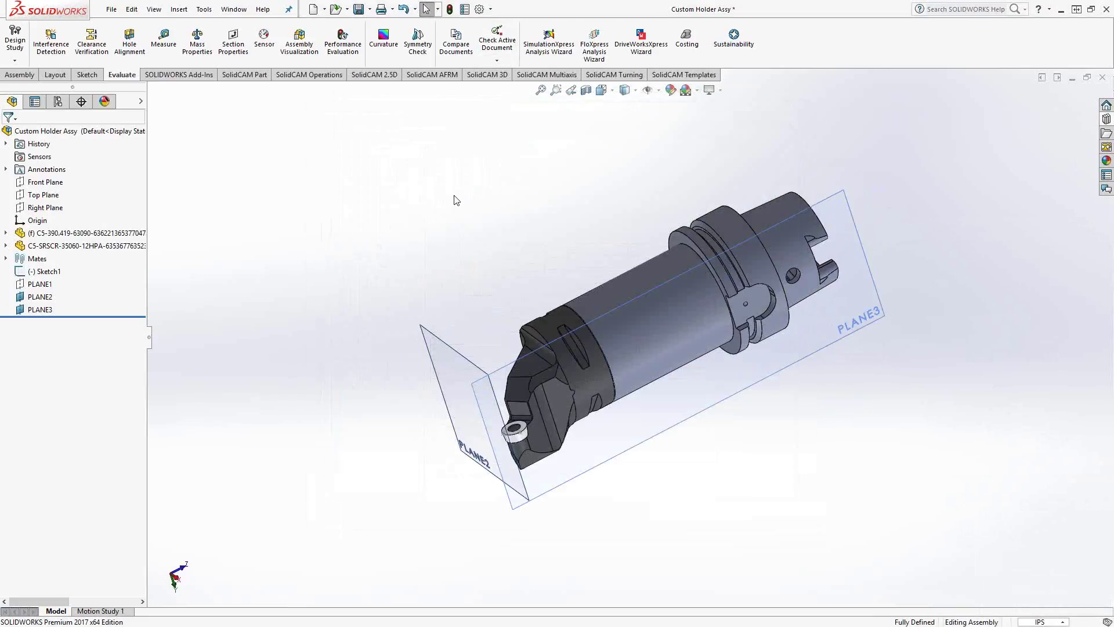
{"action": "left_click", "coordinate": [111, 9]}
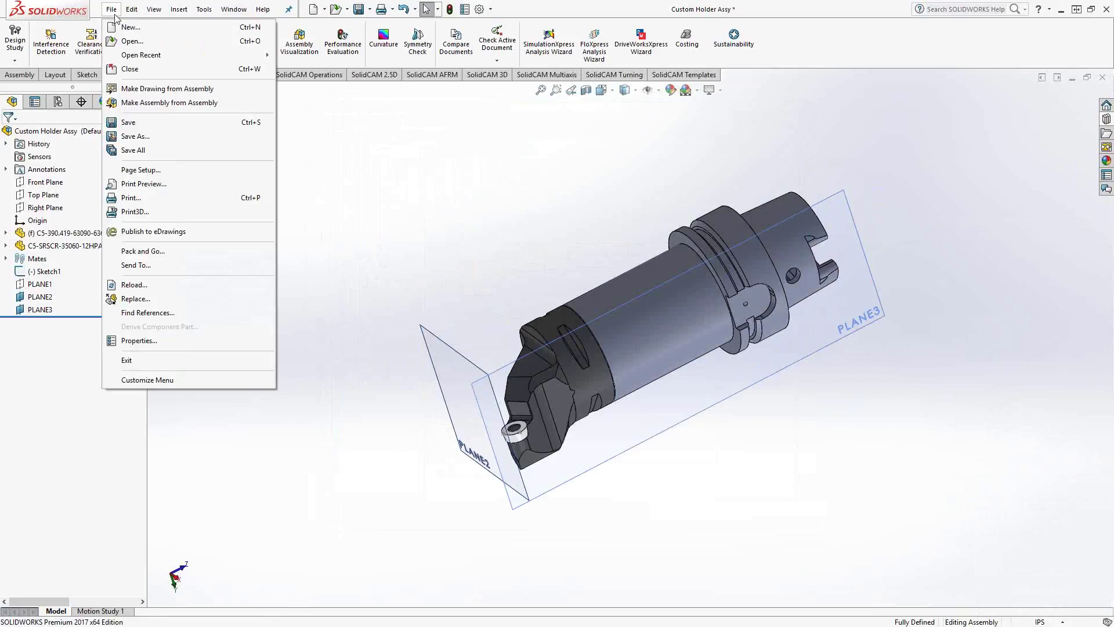
Start a Save As with STL type, view its options, then cancel
{"action": "left_click", "coordinate": [145, 137]}
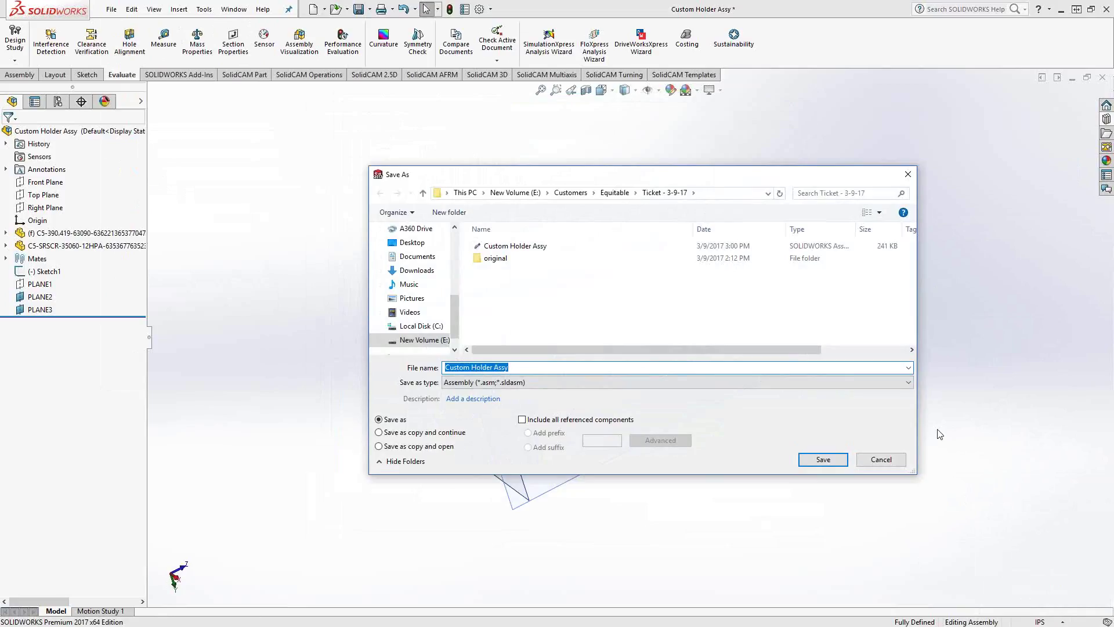
{"action": "left_click", "coordinate": [907, 385]}
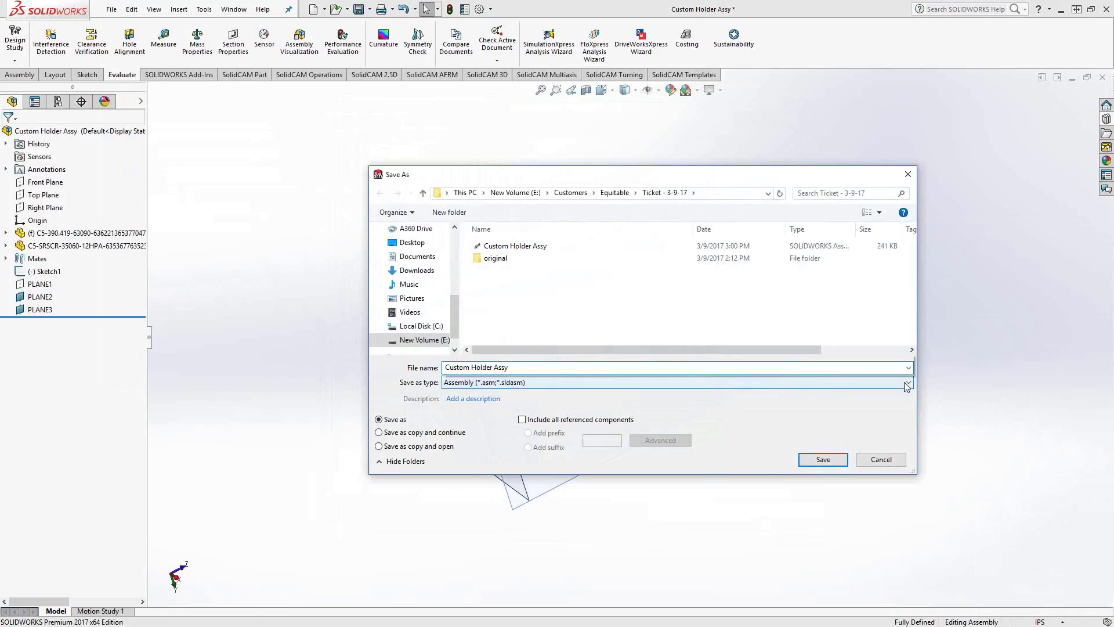
{"action": "left_click", "coordinate": [464, 223]}
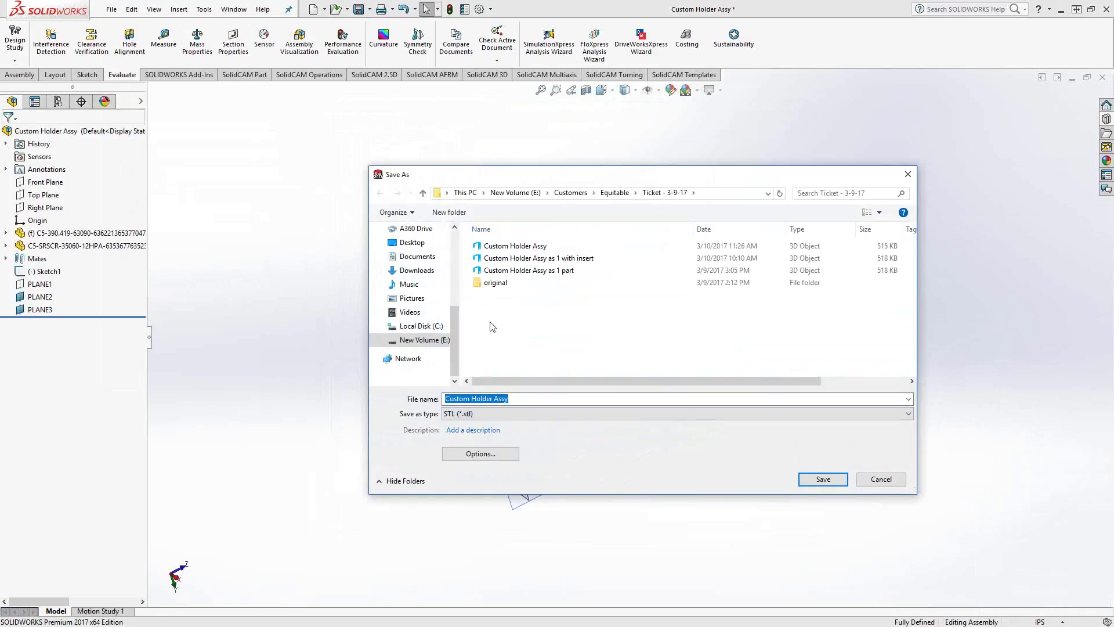
{"action": "left_click", "coordinate": [481, 456]}
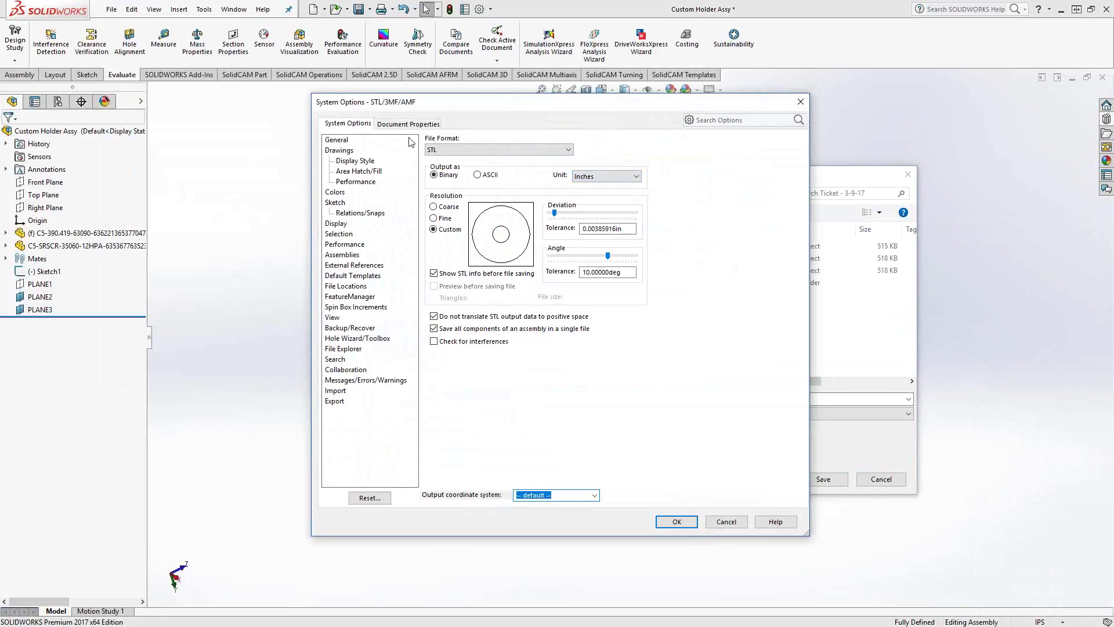
{"action": "left_click", "coordinate": [729, 521]}
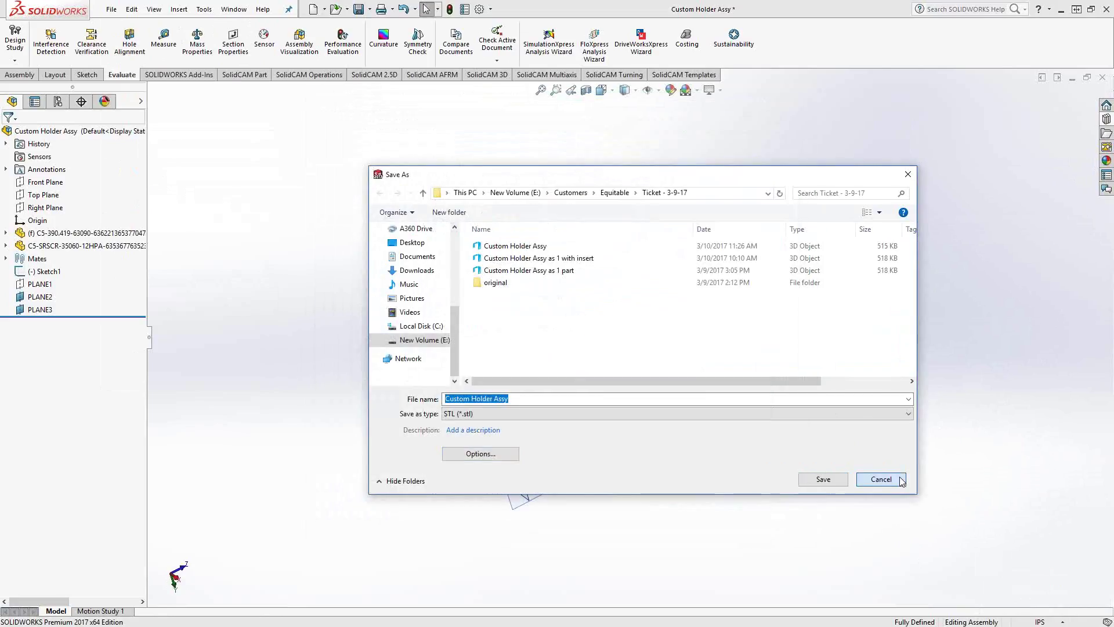
{"action": "left_click", "coordinate": [901, 483]}
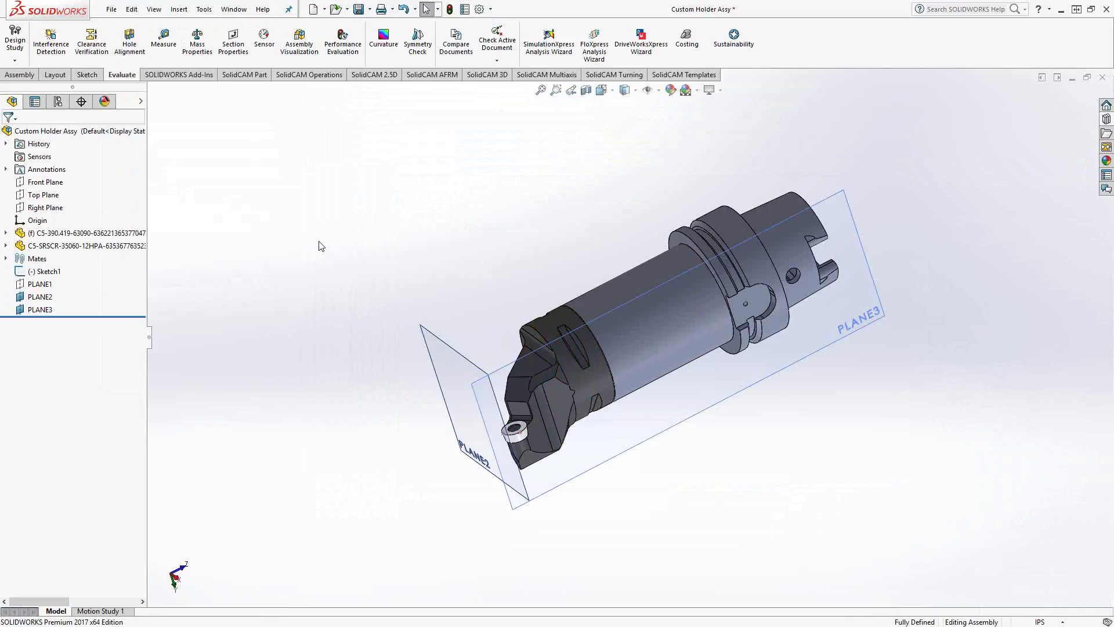
Reopen Save As for Custom Holder Assy with STL (*.stl) as file type
{"action": "left_click", "coordinate": [111, 9]}
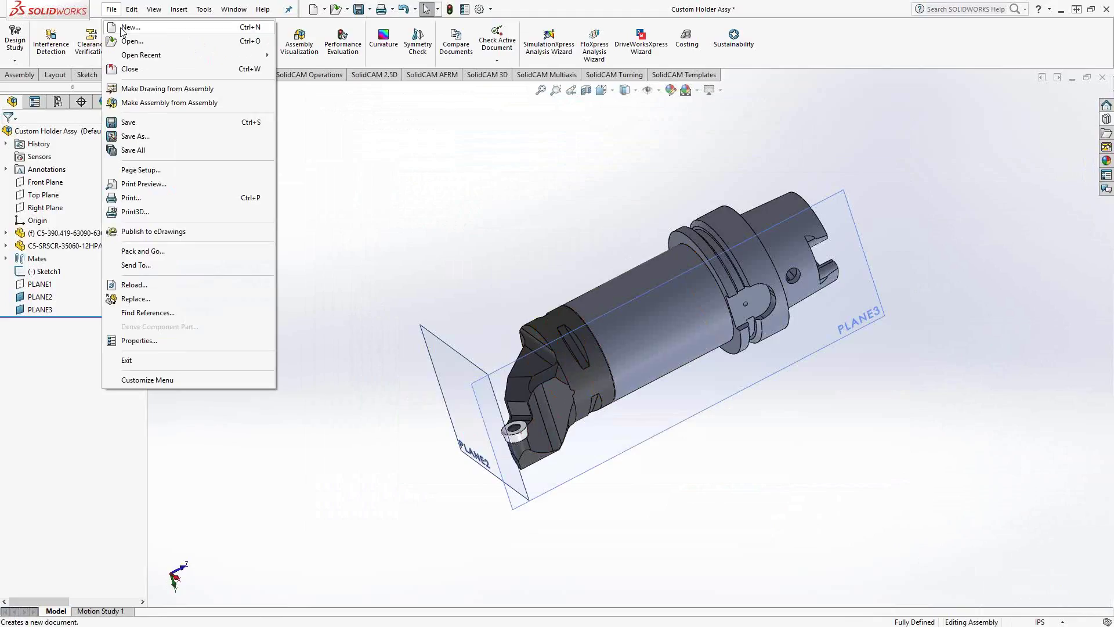
{"action": "left_click", "coordinate": [136, 137]}
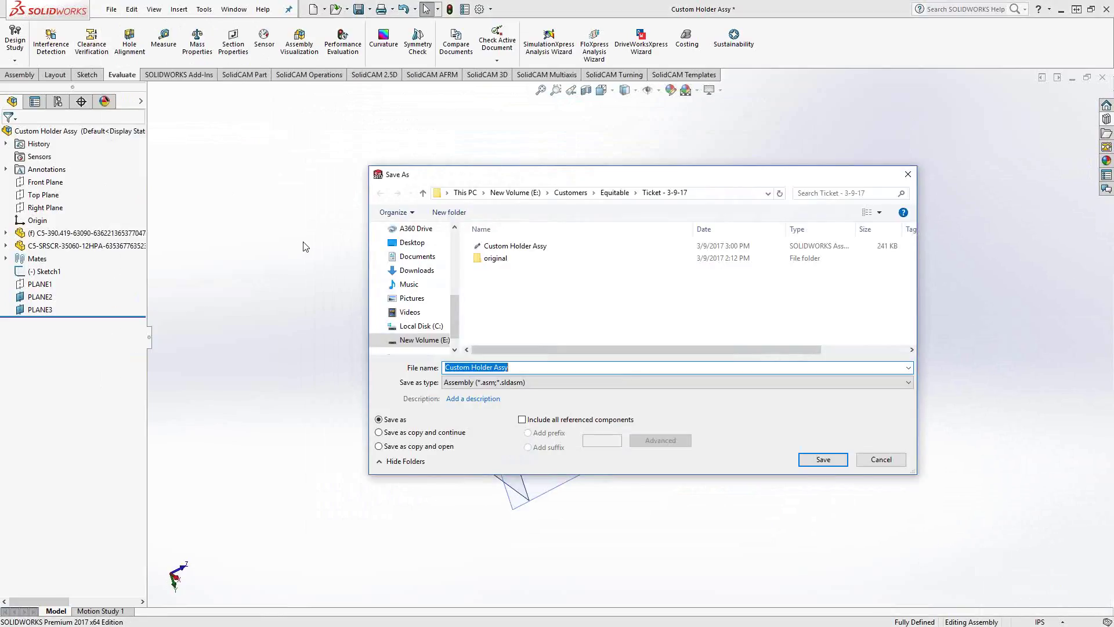
{"action": "left_click", "coordinate": [505, 382]}
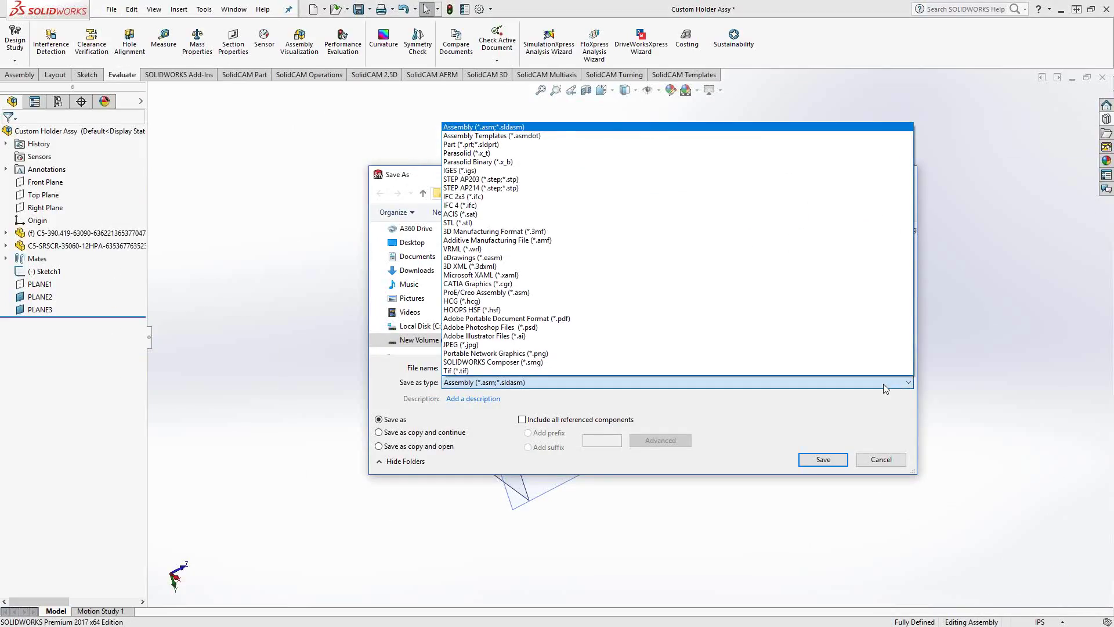
{"action": "left_click", "coordinate": [473, 223]}
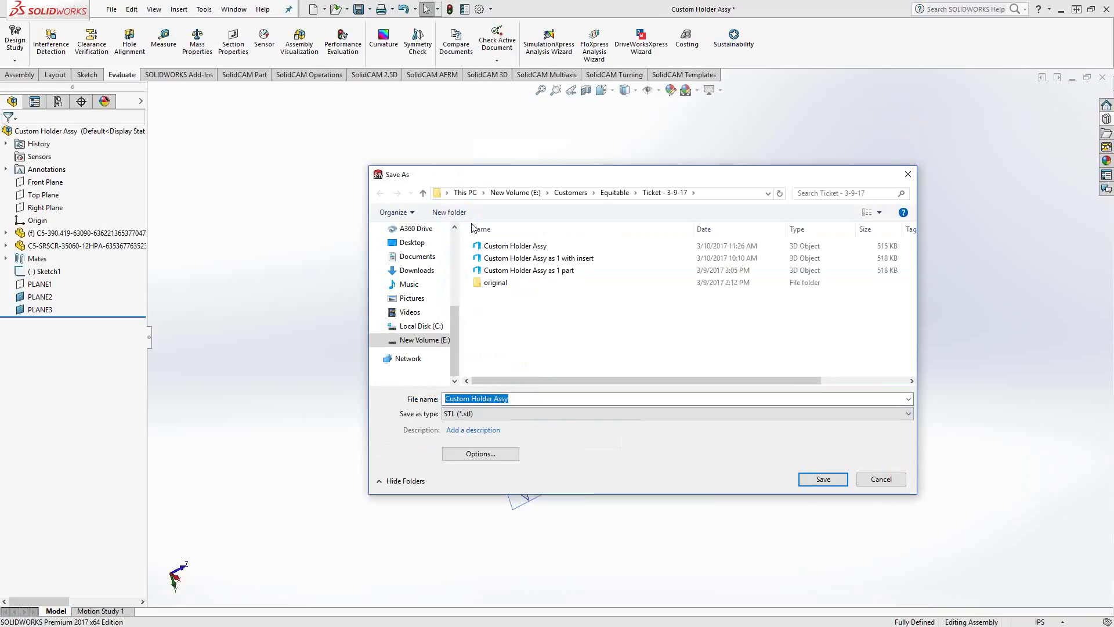
Review the STL options (Binary, Inches, Custom resolution) and cancel without exporting
{"action": "left_click", "coordinate": [499, 455]}
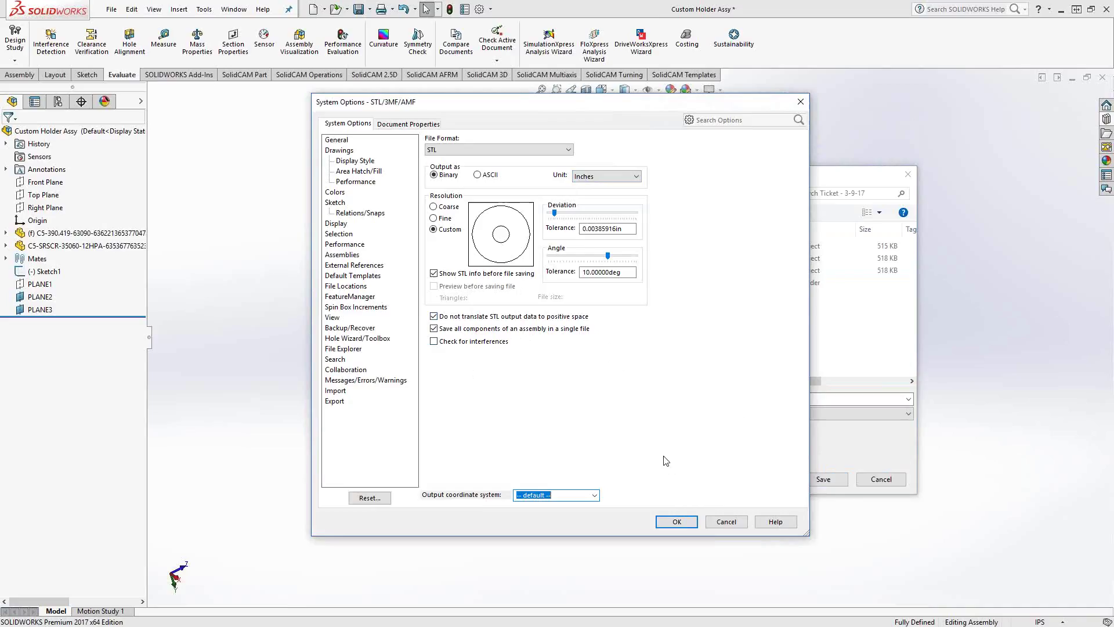
{"action": "left_click", "coordinate": [715, 519]}
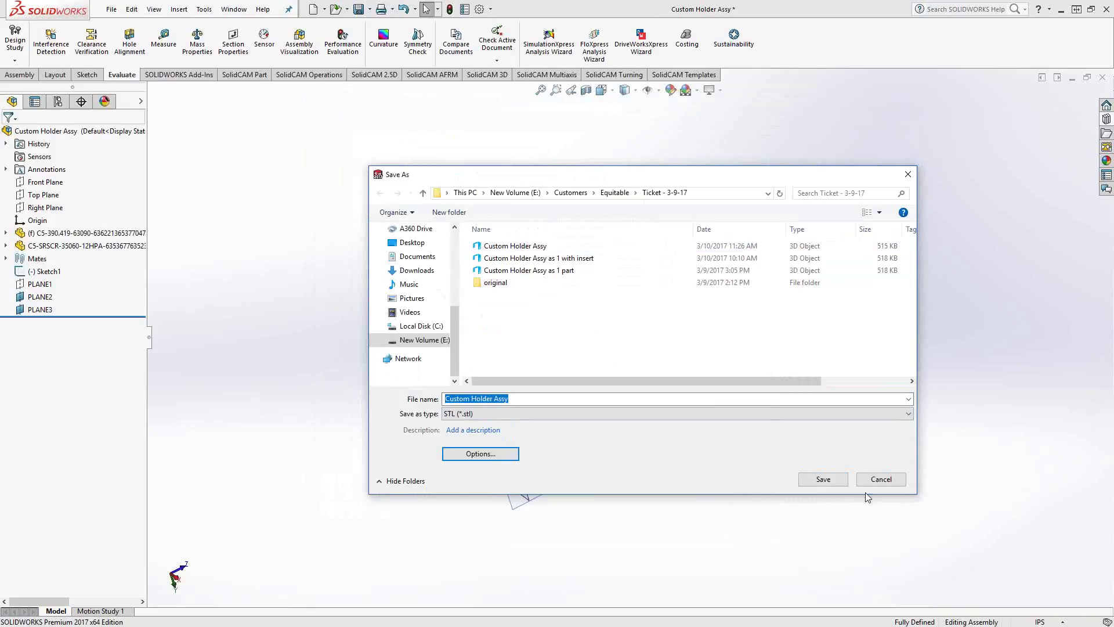
{"action": "left_click", "coordinate": [879, 479]}
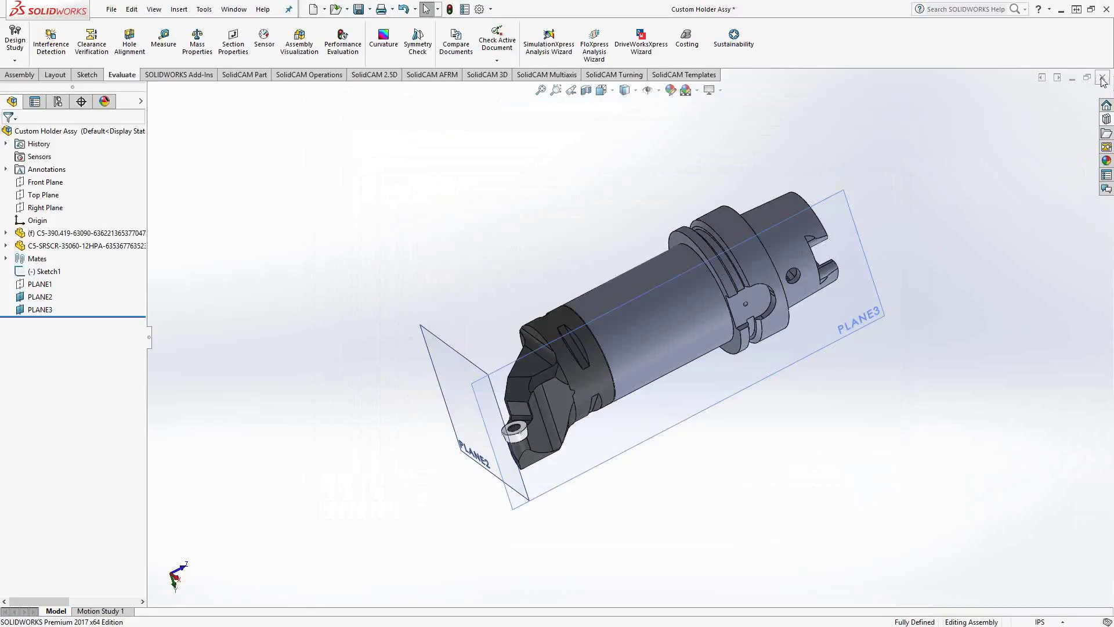
Save and close the assembly, then open the Custom Holder Assy 3D Object STL file
{"action": "left_click", "coordinate": [358, 9]}
{"action": "left_click", "coordinate": [1103, 77]}
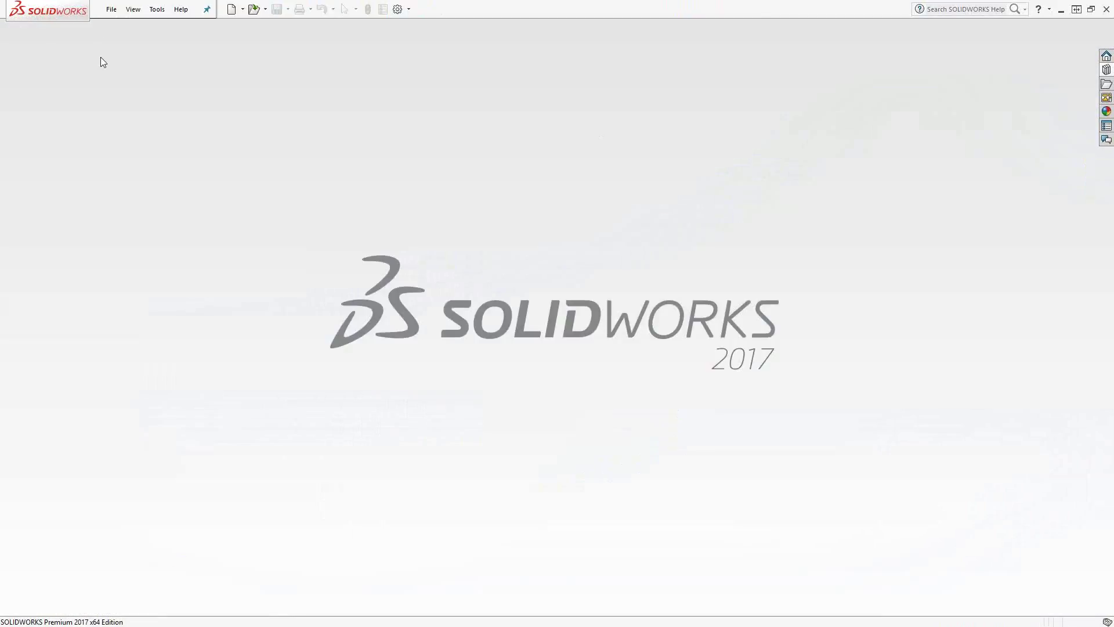
{"action": "left_click", "coordinate": [111, 9]}
{"action": "left_click", "coordinate": [128, 41]}
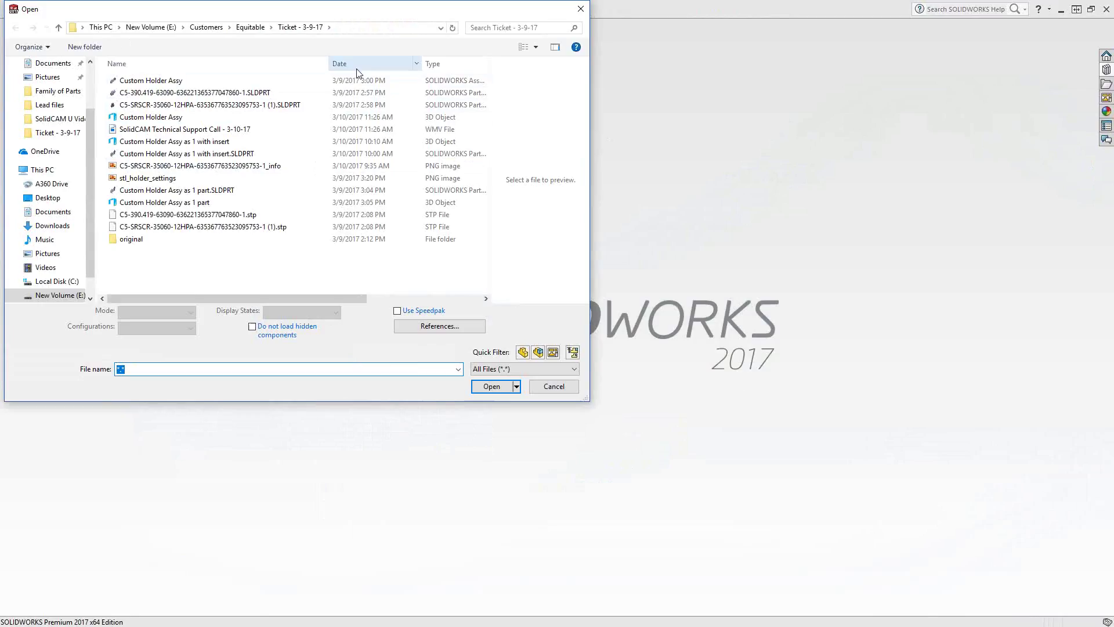
{"action": "left_click", "coordinate": [358, 65]}
{"action": "left_click", "coordinate": [160, 105]}
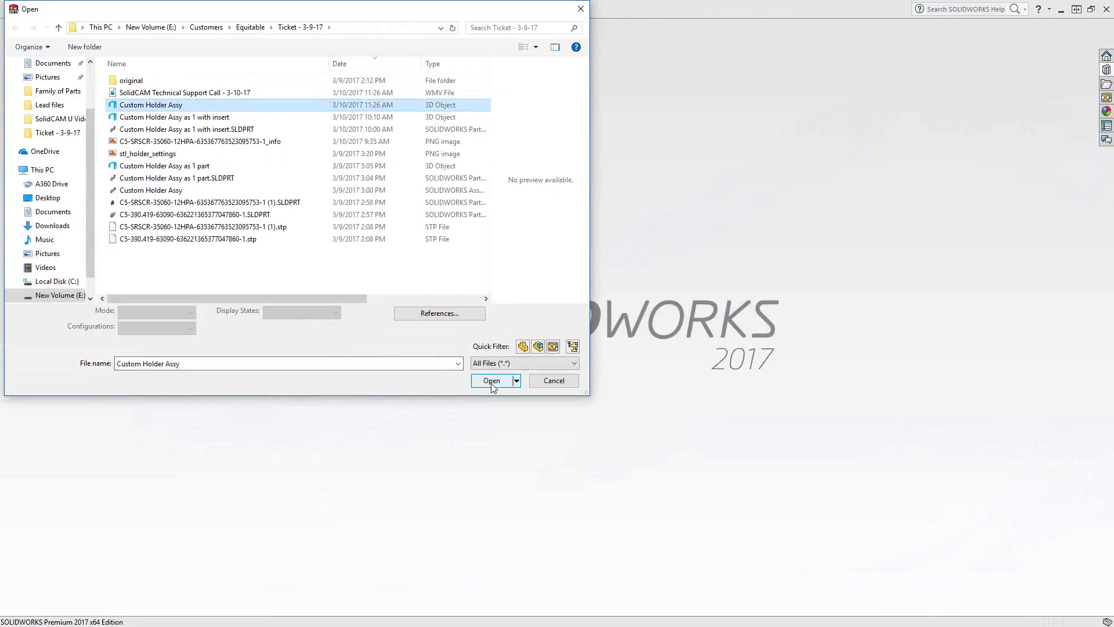
{"action": "left_click", "coordinate": [492, 385]}
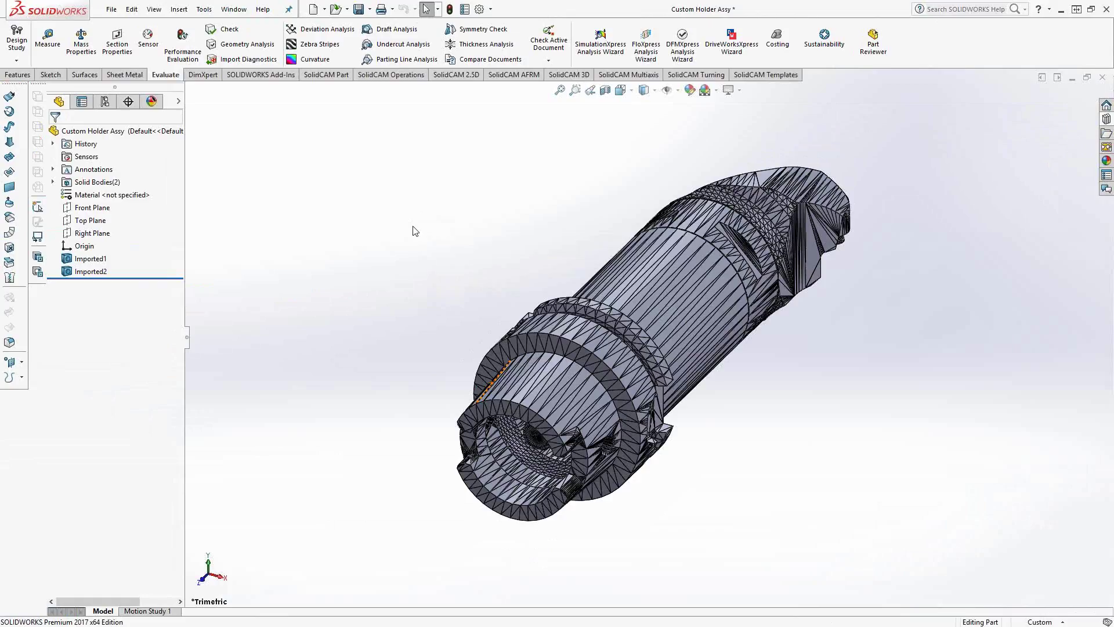
Measure two triangular faces of the imported mesh bore, reading 1.25748 in
{"action": "left_click", "coordinate": [47, 43]}
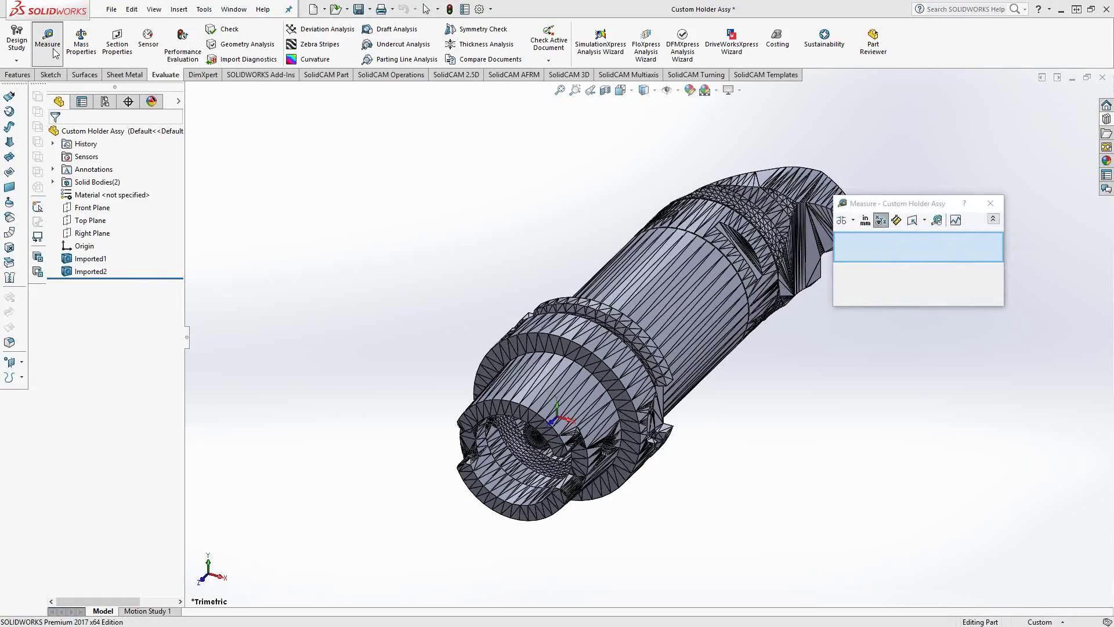
{"action": "scroll", "coordinate": [645, 438], "scroll_direction": "down", "scroll_amount": 4}
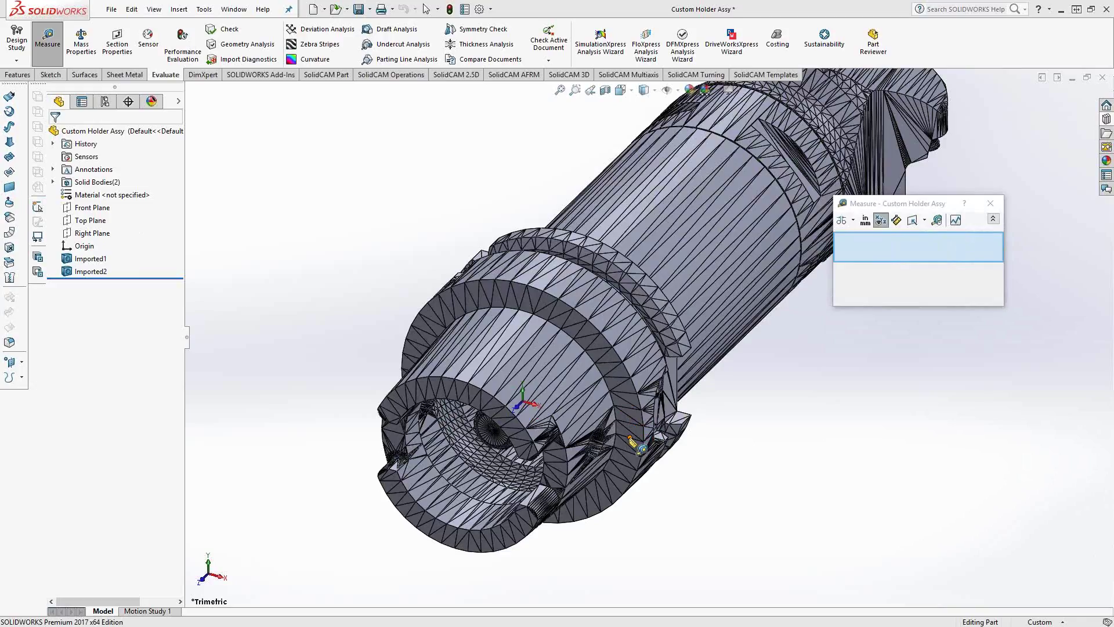
{"action": "scroll", "coordinate": [505, 424], "scroll_direction": "down", "scroll_amount": 1}
{"action": "scroll", "coordinate": [499, 417], "scroll_direction": "down", "scroll_amount": 1}
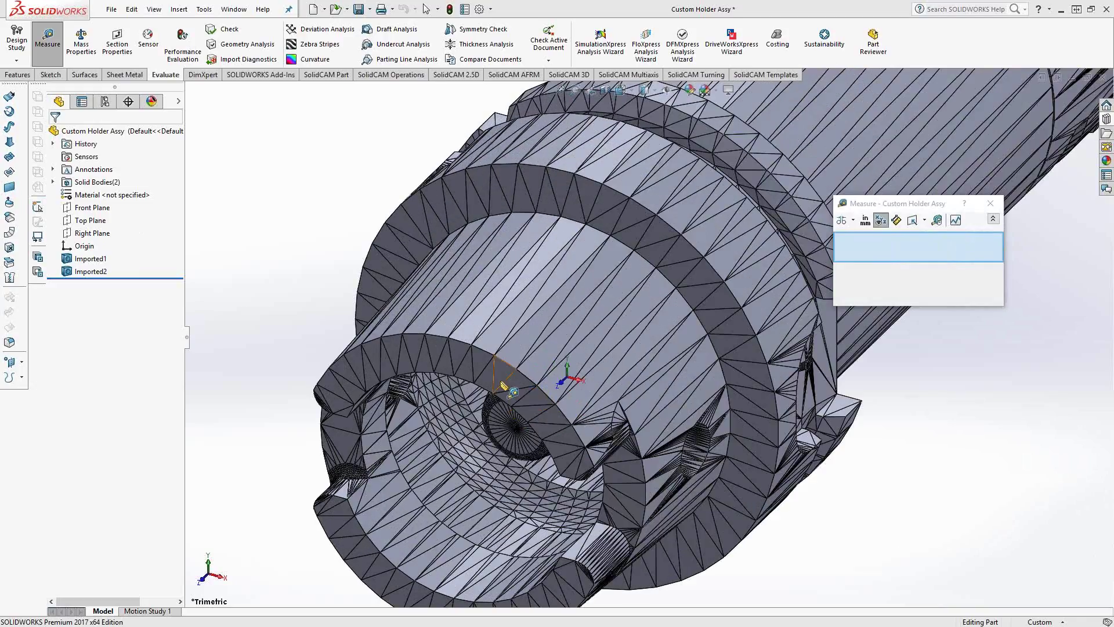
{"action": "left_click", "coordinate": [502, 376]}
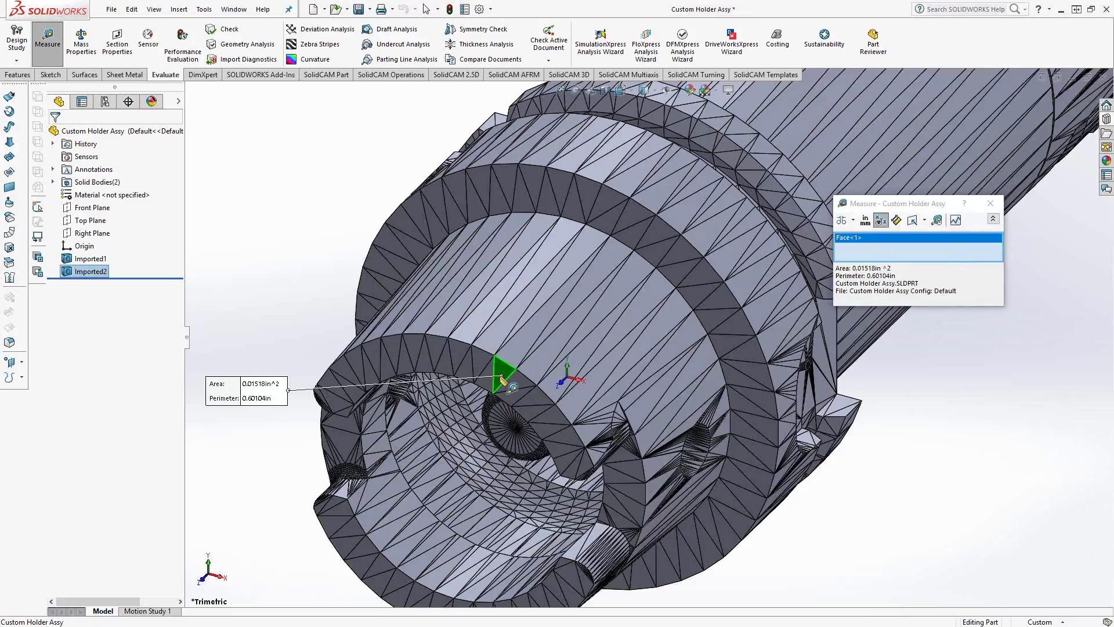
{"action": "left_click", "coordinate": [633, 219]}
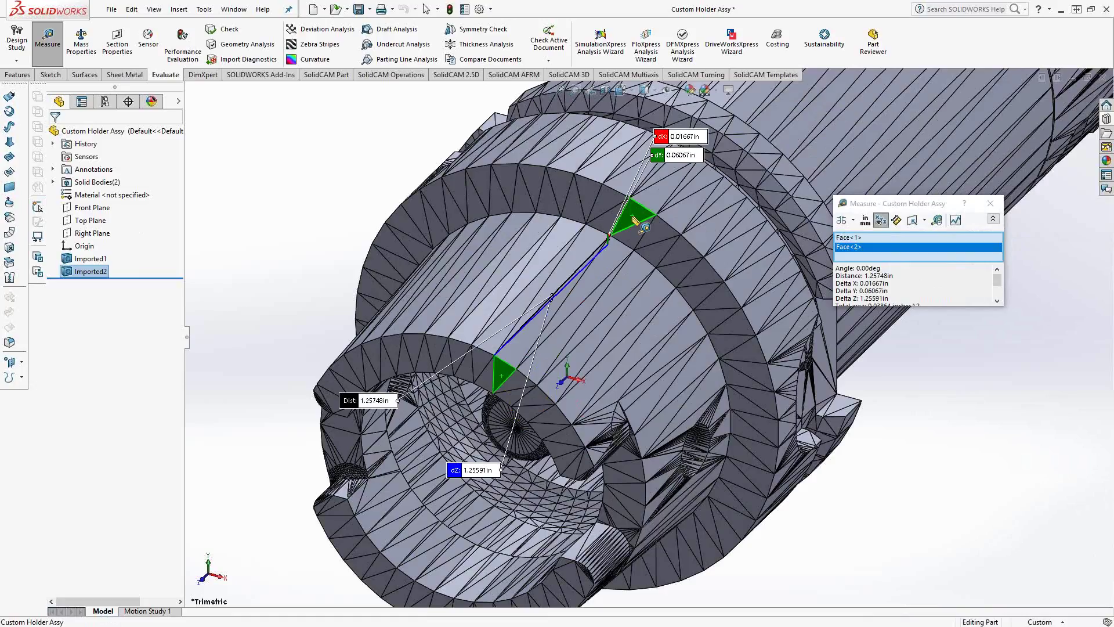
{"action": "left_click", "coordinate": [980, 510]}
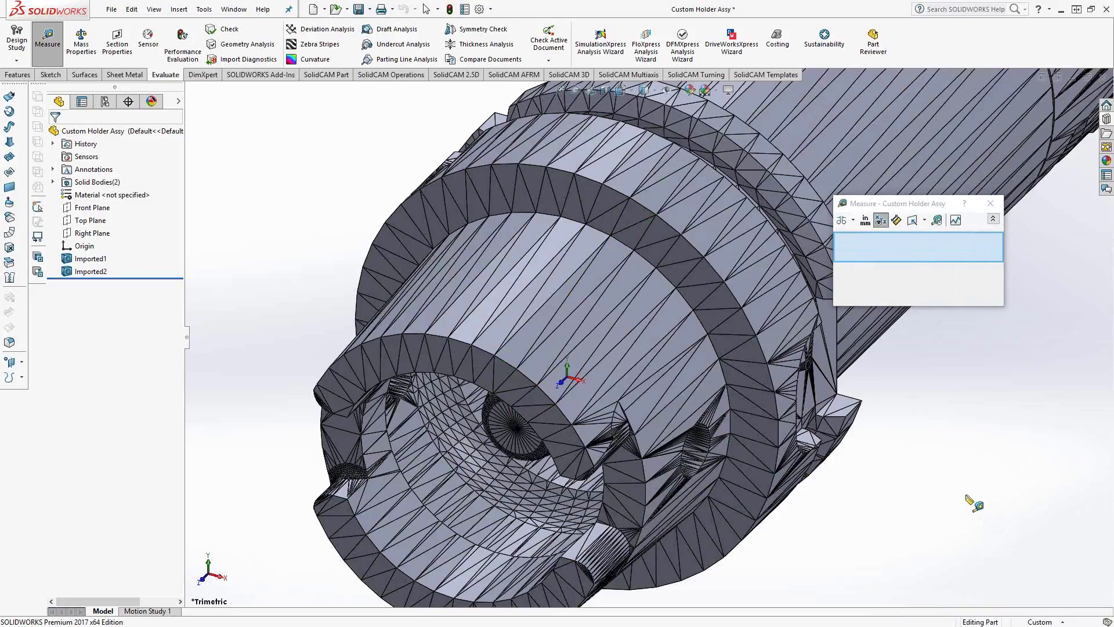
Exit Measure and close the imported mesh without saving
{"action": "left_click", "coordinate": [991, 203]}
{"action": "scroll", "coordinate": [984, 308], "scroll_direction": "up", "scroll_amount": 2}
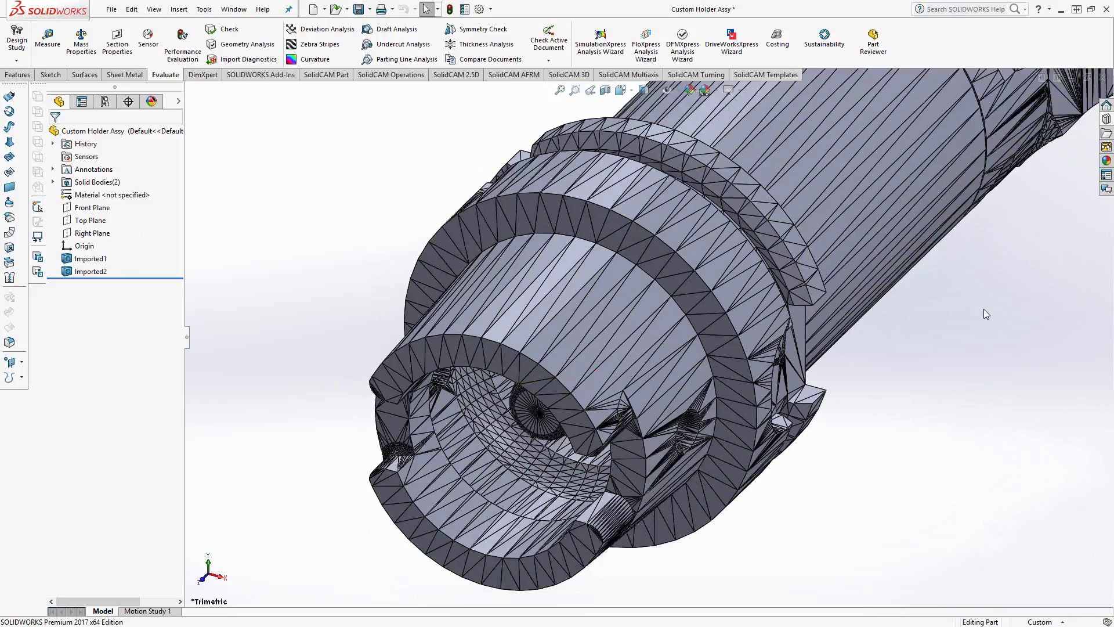
{"action": "scroll", "coordinate": [984, 309], "scroll_direction": "up", "scroll_amount": 5}
{"action": "left_click", "coordinate": [1103, 77]}
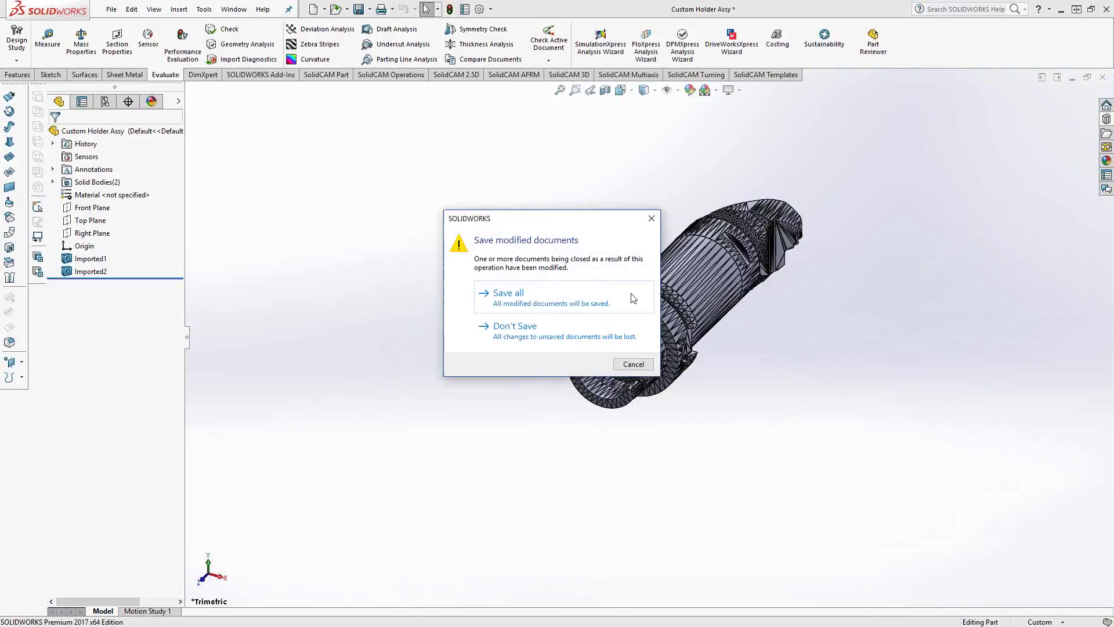
{"action": "left_click", "coordinate": [533, 330]}
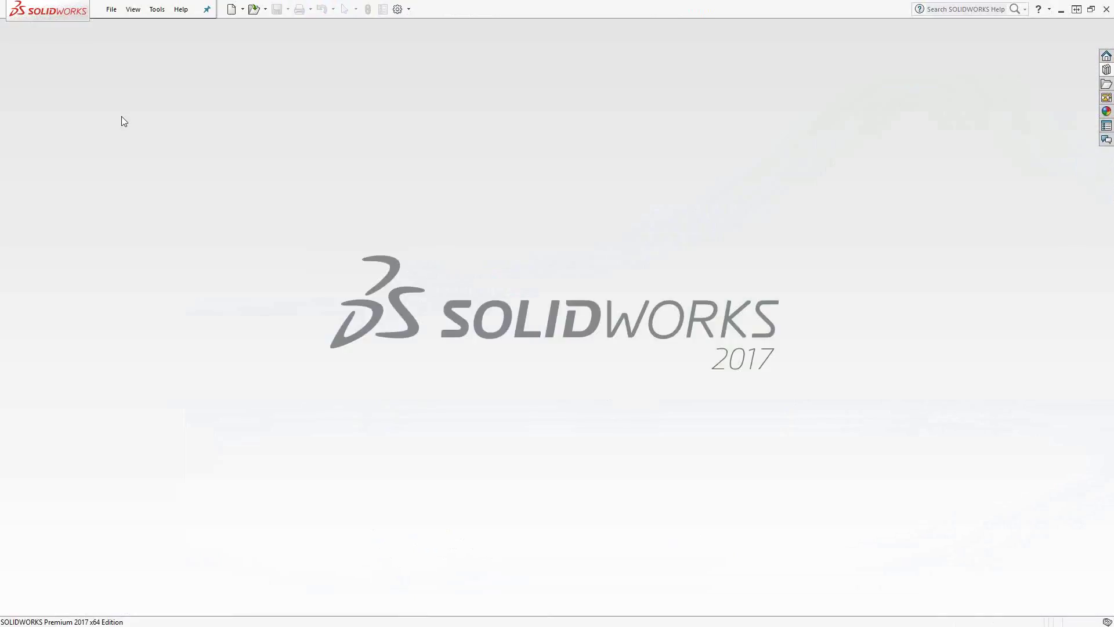
Open the SolidCAM Tool Library's Tool STL Holders table
{"action": "left_click", "coordinate": [157, 10]}
{"action": "mouse_move", "coordinate": [193, 55]}
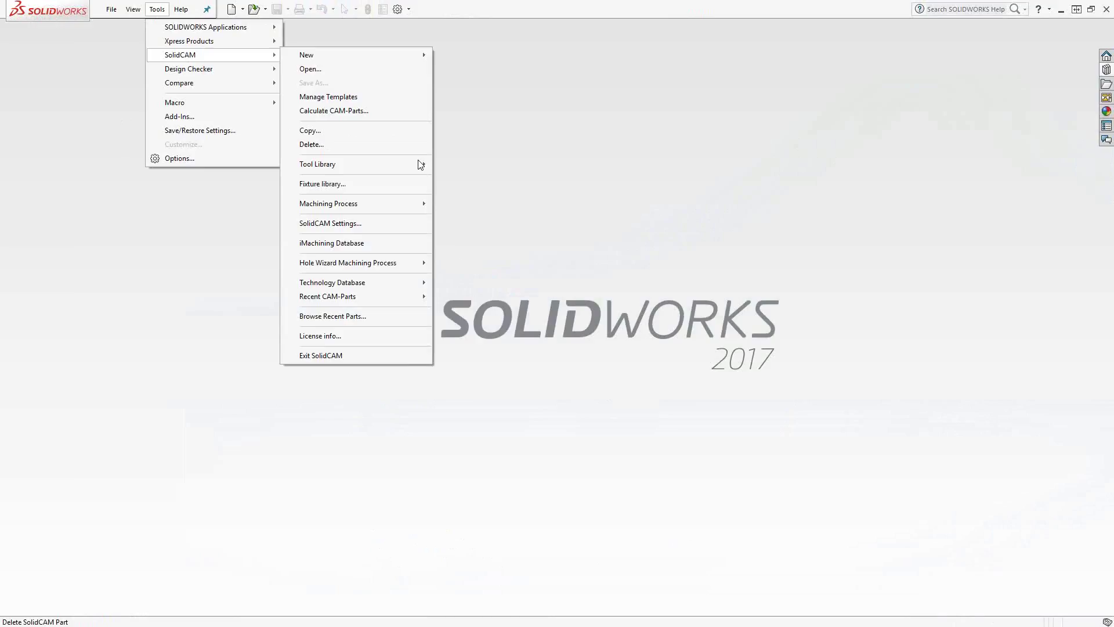
{"action": "mouse_move", "coordinate": [404, 168]}
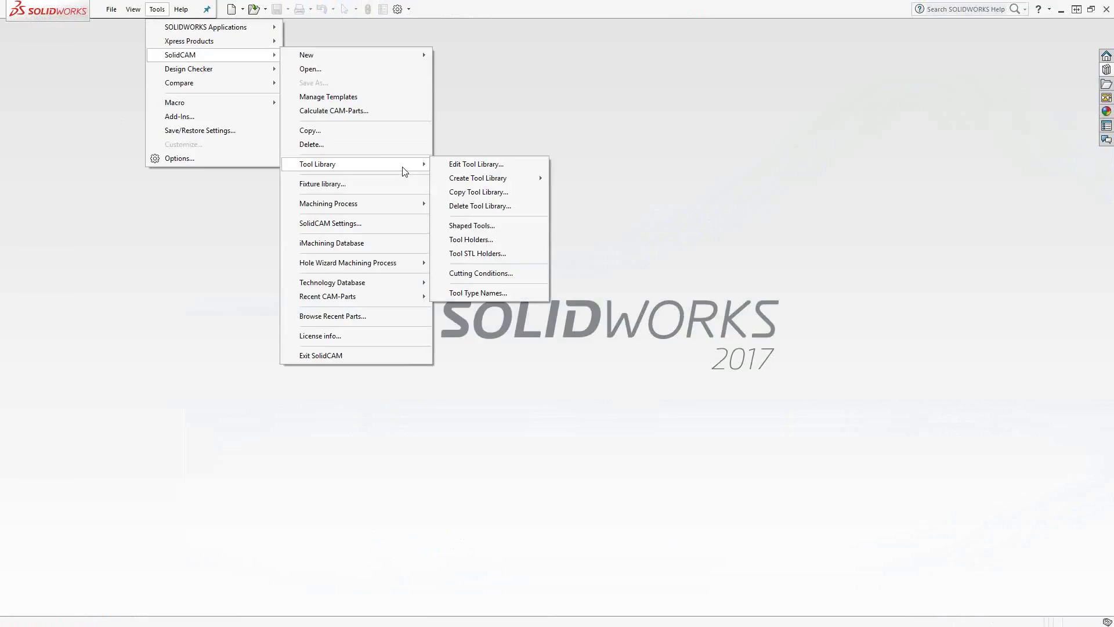
{"action": "left_click", "coordinate": [476, 255]}
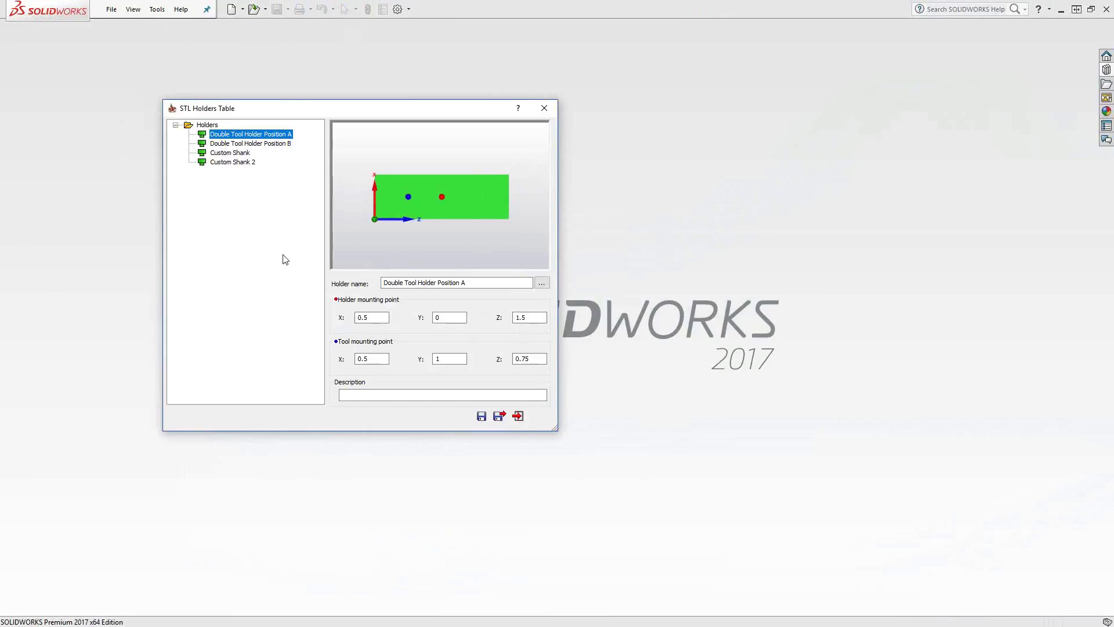
Add Custom Holder Assy as a new STL holder from the customer ticket folder on E:
{"action": "right_click", "coordinate": [215, 185]}
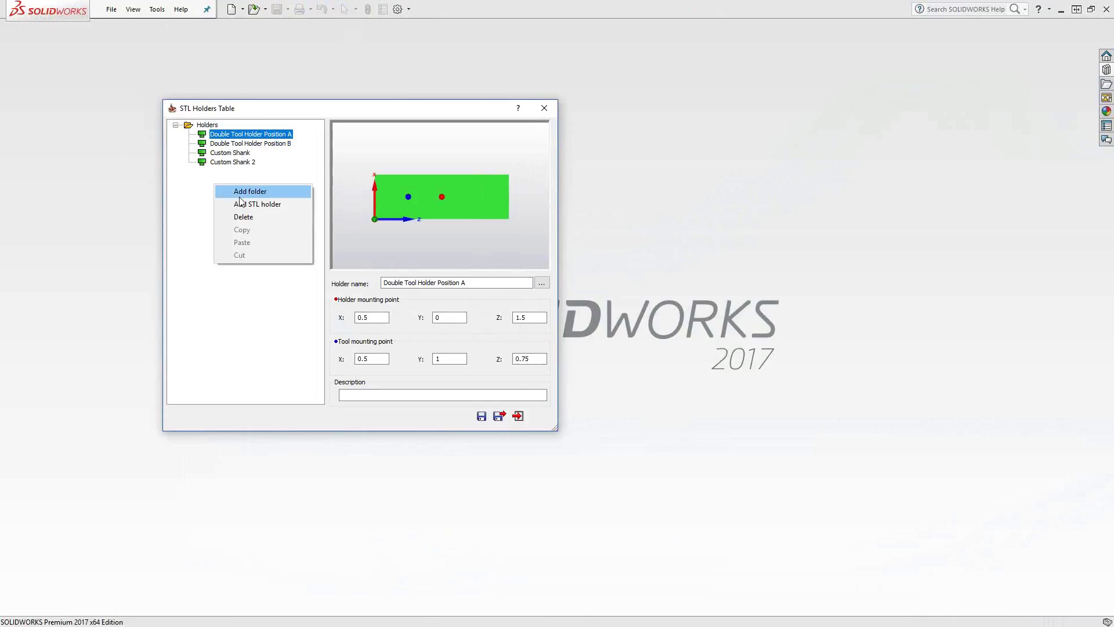
{"action": "left_click", "coordinate": [246, 205]}
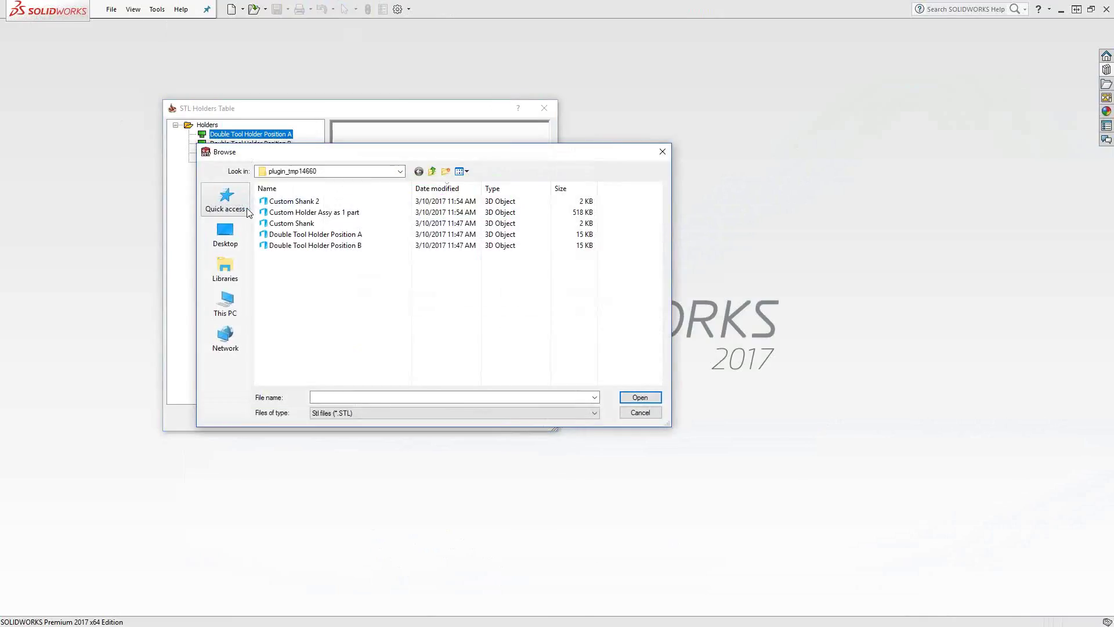
{"action": "left_click", "coordinate": [375, 171]}
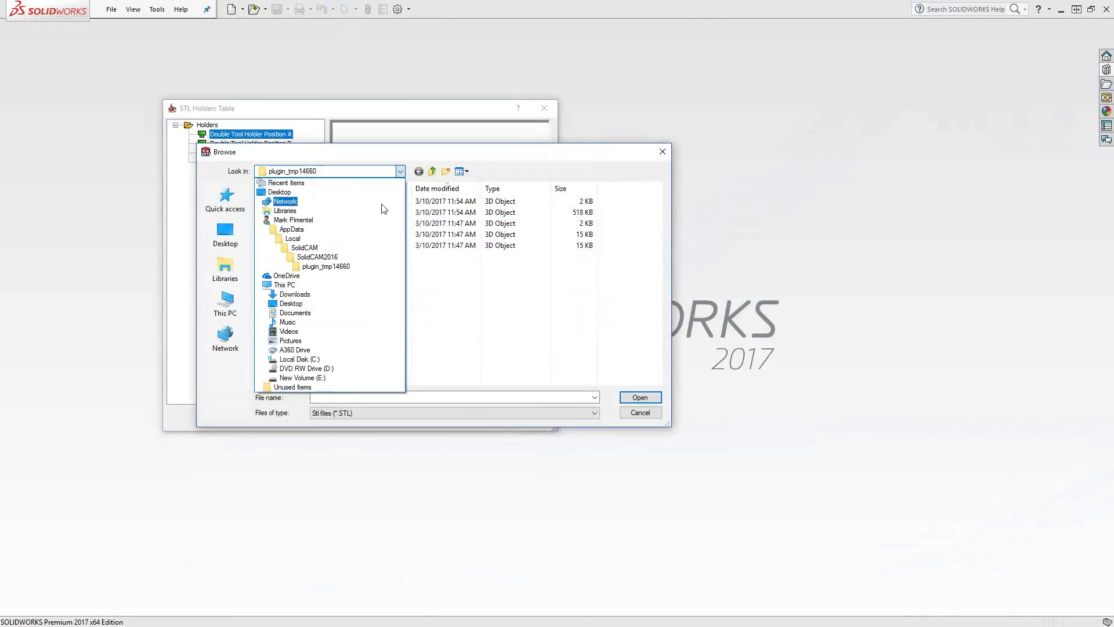
{"action": "left_click", "coordinate": [328, 379]}
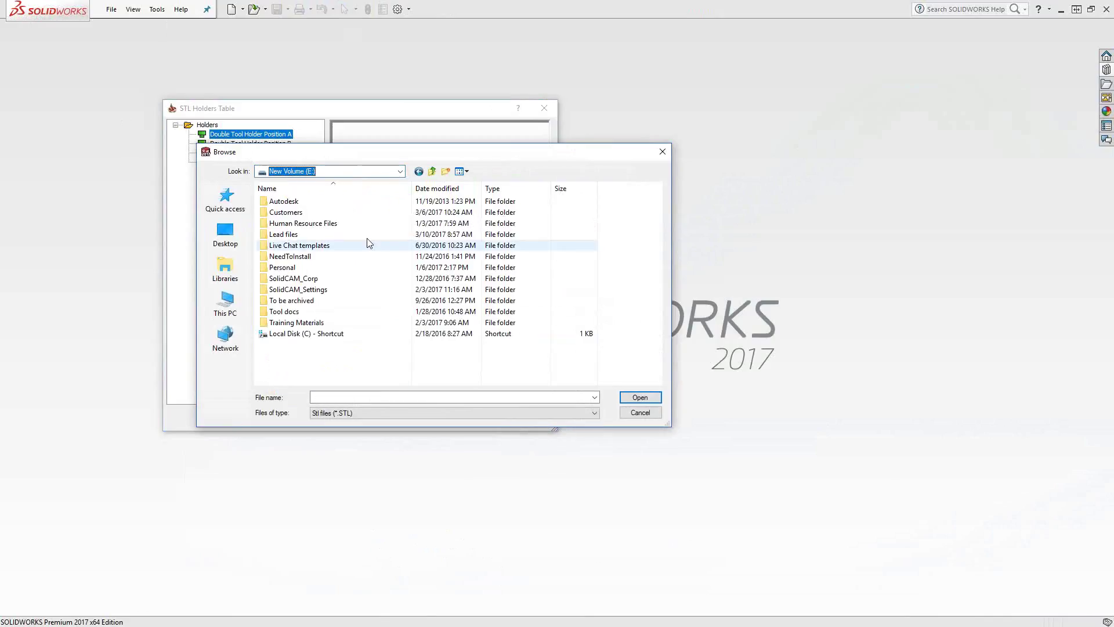
{"action": "double_click", "coordinate": [298, 213]}
{"action": "type", "text": "eq"}
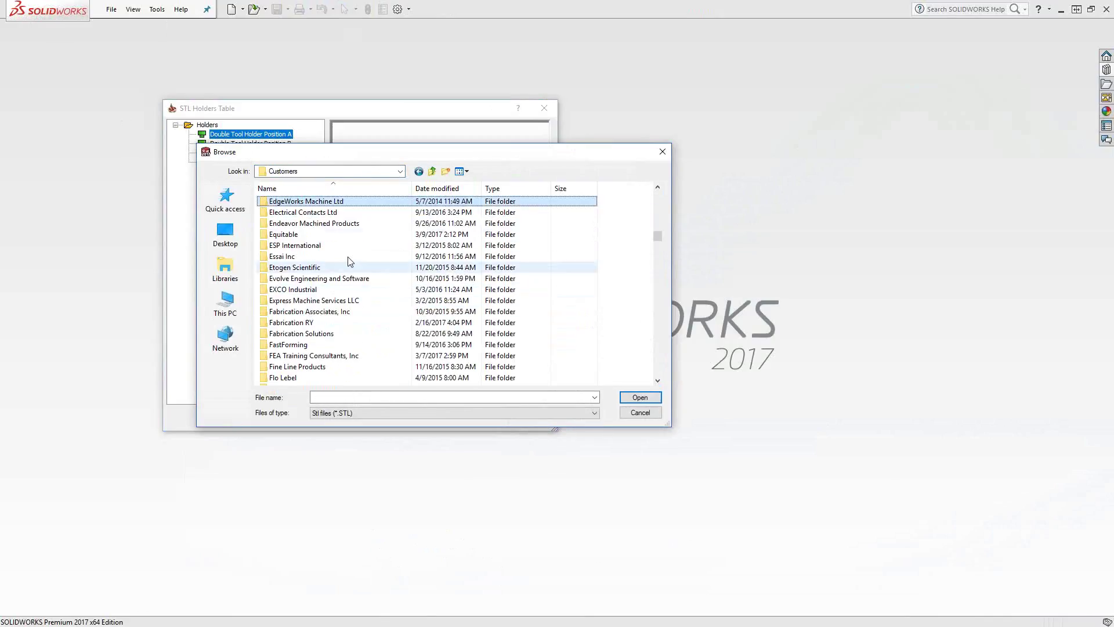
{"action": "key", "text": "Return"}
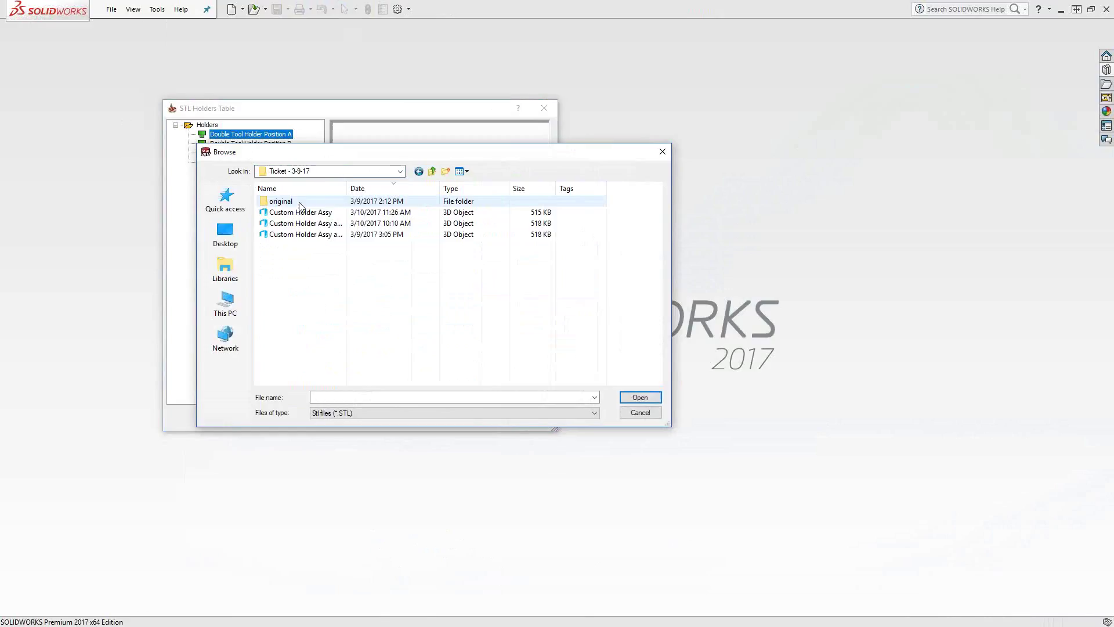
{"action": "left_click", "coordinate": [302, 213]}
{"action": "left_click", "coordinate": [640, 397]}
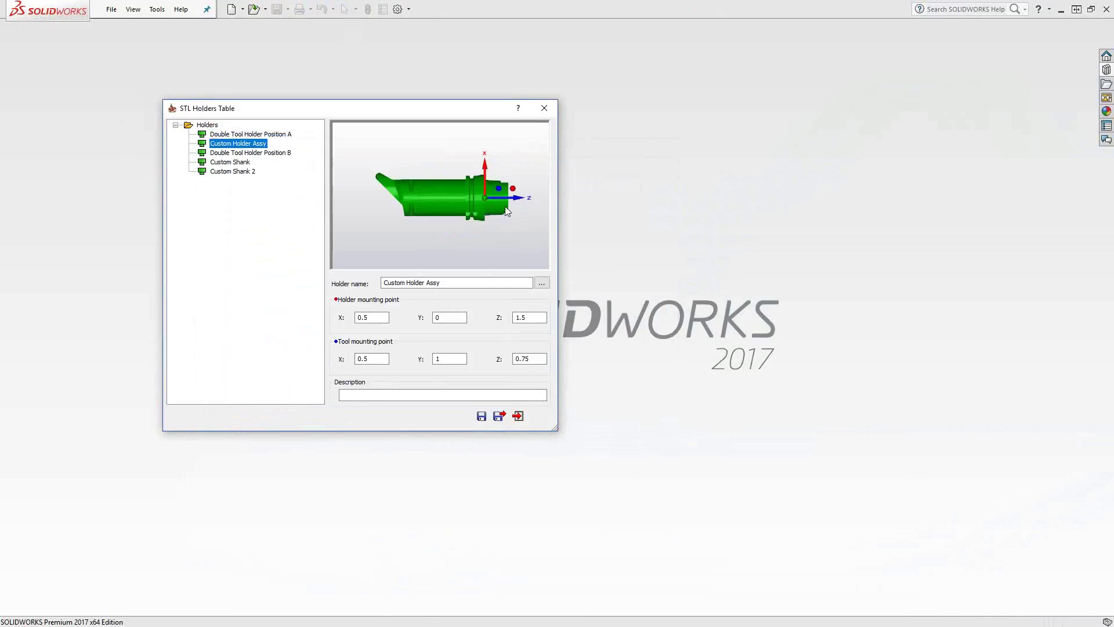
Set holder mounting point X and Z and tool mounting point X, Y, Z to 0
{"action": "left_click_drag", "start_coordinate": [495, 208], "coordinate": [503, 241]}
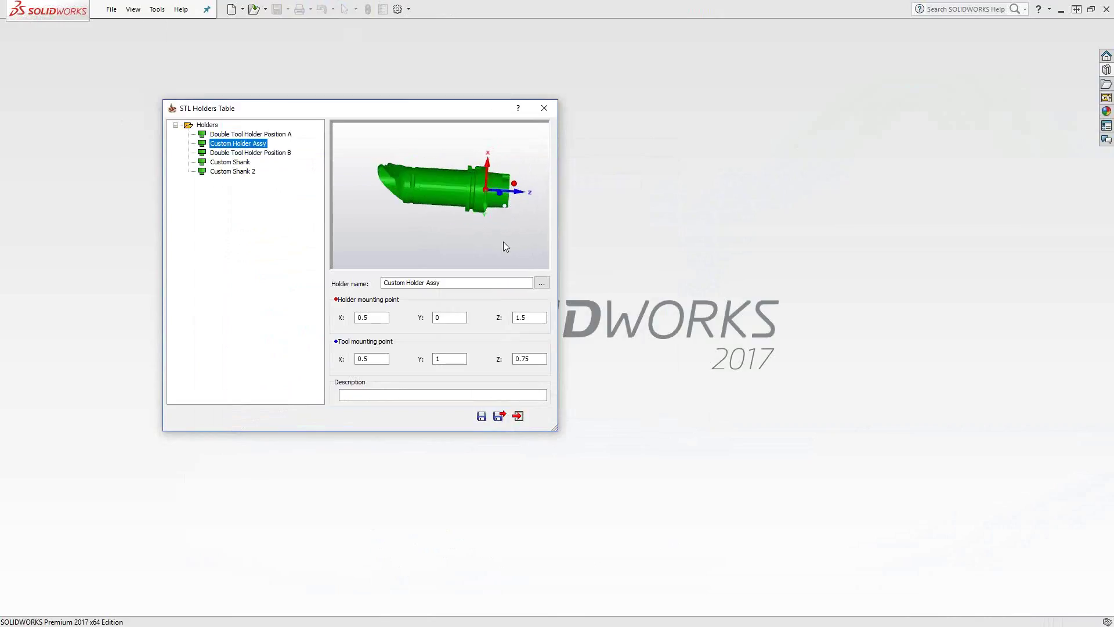
{"action": "left_click", "coordinate": [366, 319]}
{"action": "type", "text": "0"}
{"action": "left_click", "coordinate": [522, 321]}
{"action": "left_click", "coordinate": [370, 360]}
{"action": "type", "text": "0"}
{"action": "left_click", "coordinate": [444, 359]}
{"action": "type", "text": "0"}
{"action": "left_click", "coordinate": [533, 358]}
{"action": "type", "text": "0"}
{"action": "left_click", "coordinate": [521, 205]}
Rotate and zoom the holder preview to inspect the mounting points
{"action": "mouse_move", "coordinate": [485, 212]}
{"action": "left_mouse_down"}
{"action": "mouse_move", "coordinate": [474, 197]}
{"action": "mouse_move", "coordinate": [462, 214]}
{"action": "mouse_move", "coordinate": [465, 182]}
{"action": "mouse_move", "coordinate": [475, 208]}
{"action": "mouse_move", "coordinate": [495, 196]}
{"action": "left_mouse_up"}
{"action": "scroll", "coordinate": [497, 186], "scroll_direction": "up", "scroll_amount": 5}
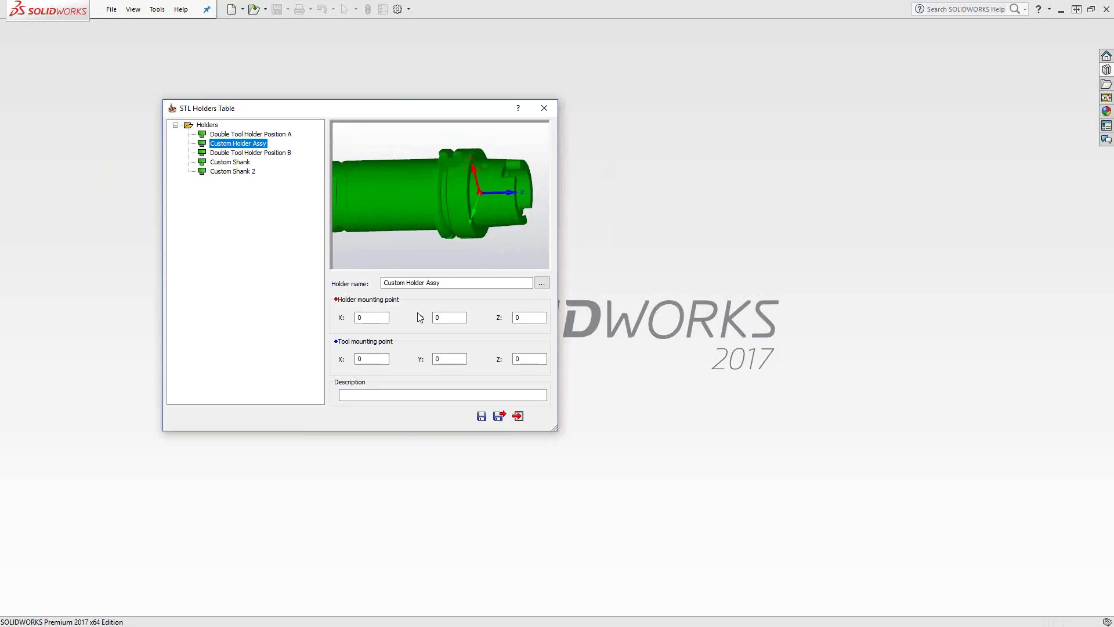
{"action": "scroll", "coordinate": [423, 233], "scroll_direction": "down", "scroll_amount": 2}
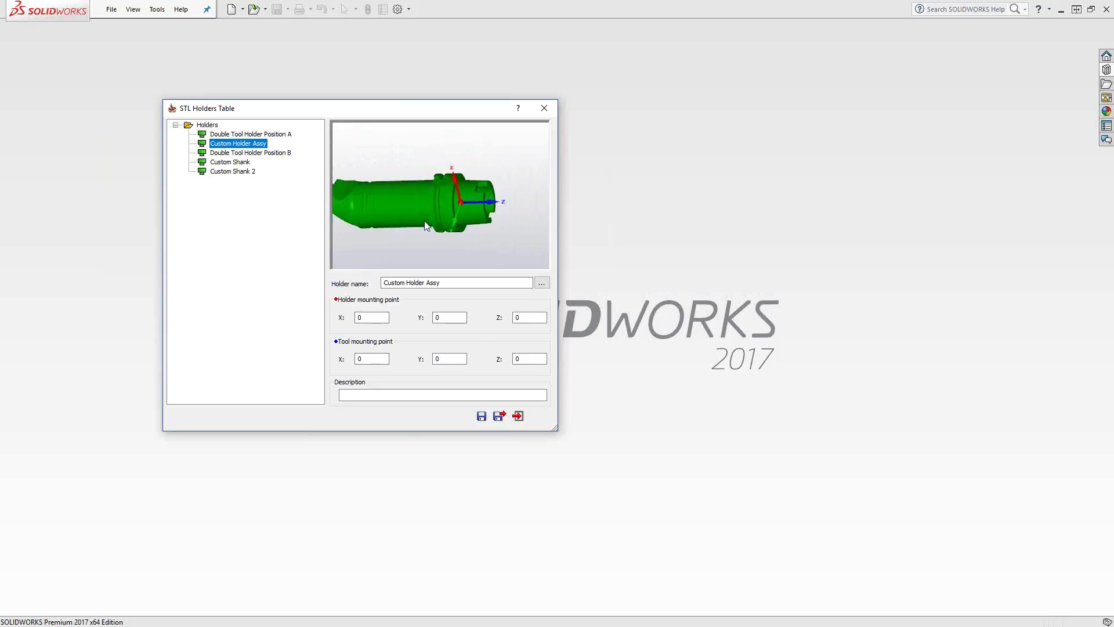
{"action": "left_click_drag", "start_coordinate": [447, 251], "coordinate": [518, 251]}
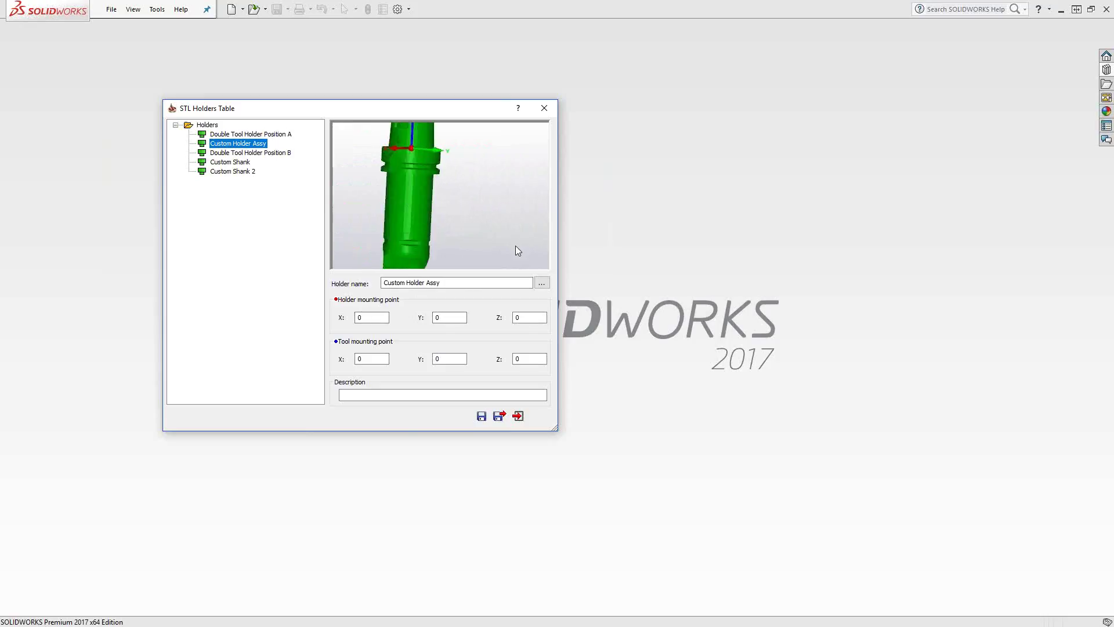
{"action": "scroll", "coordinate": [451, 224], "scroll_direction": "down", "scroll_amount": 2}
{"action": "left_click_drag", "start_coordinate": [414, 242], "coordinate": [419, 212]}
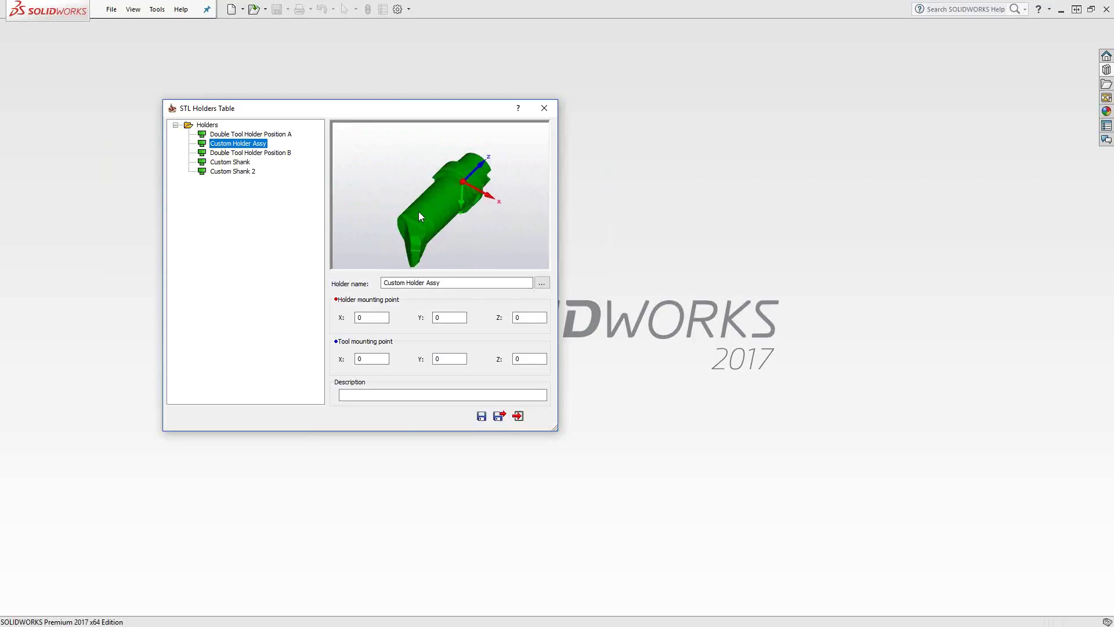
{"action": "scroll", "coordinate": [420, 197], "scroll_direction": "up", "scroll_amount": 5}
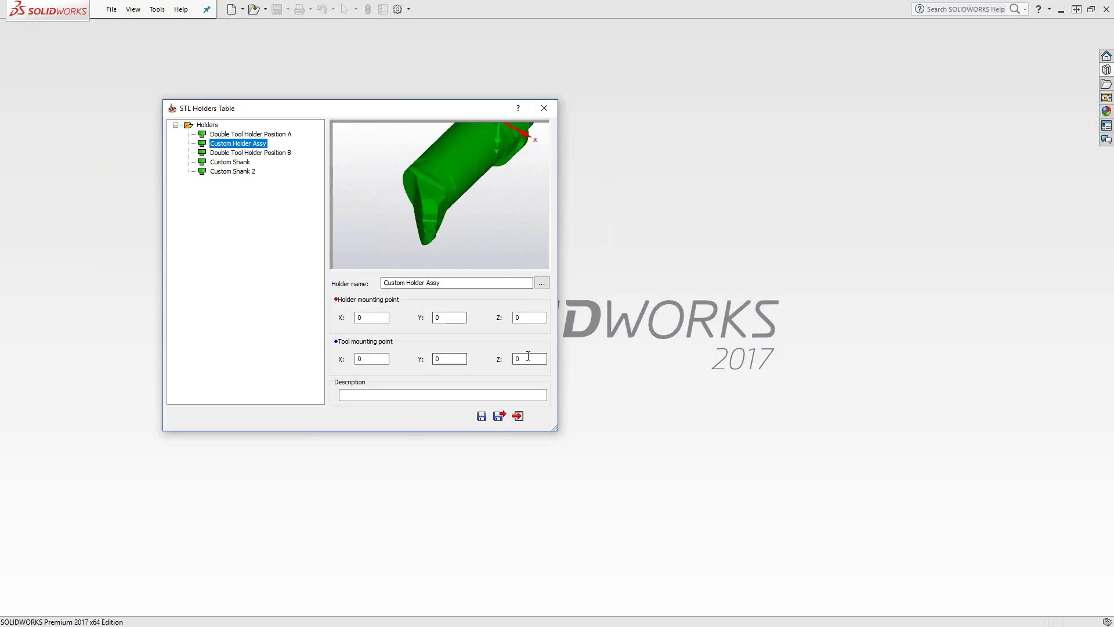
Set tool mounting point Z to -5.90551 and X to 1.37, checking the tip
{"action": "double_click", "coordinate": [529, 356]}
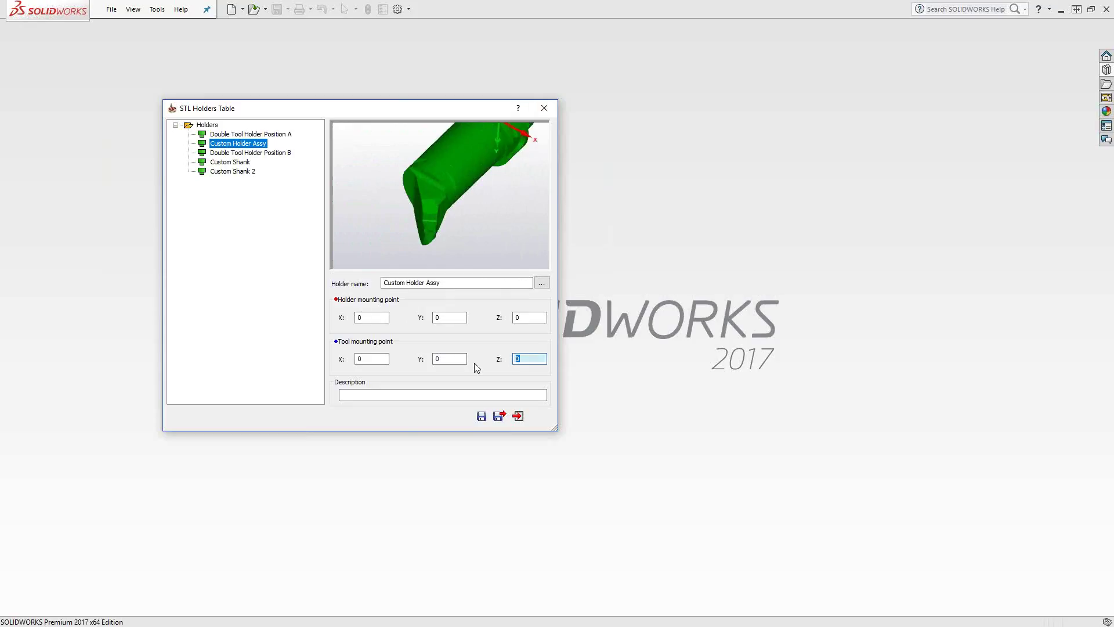
{"action": "type", "text": "-5.90551"}
{"action": "left_click_drag", "start_coordinate": [447, 234], "coordinate": [431, 205]}
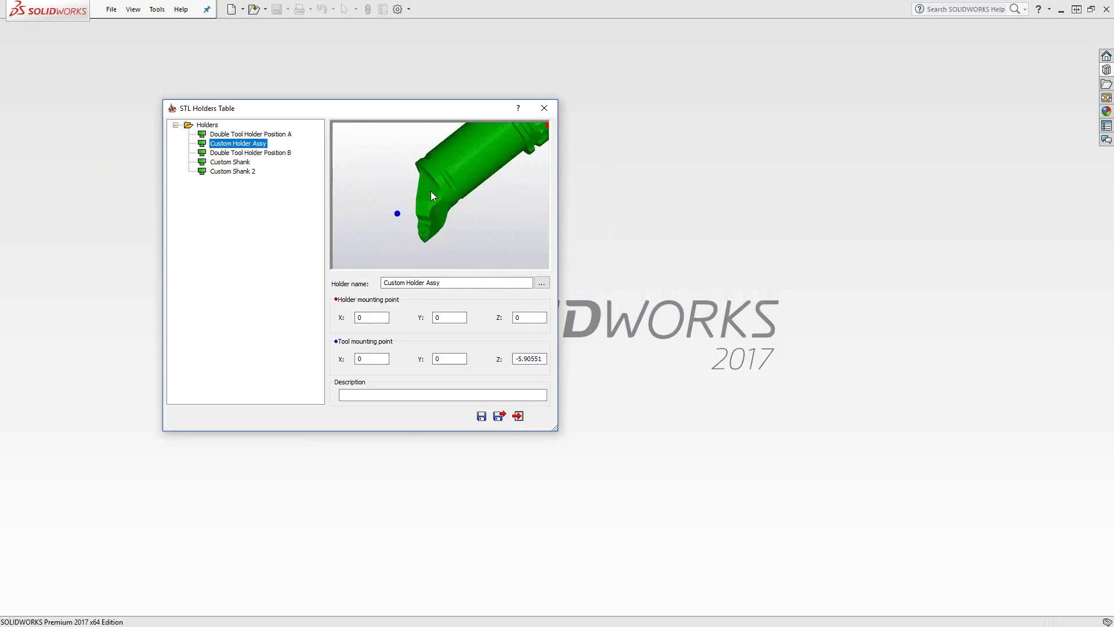
{"action": "double_click", "coordinate": [371, 359]}
{"action": "type", "text": "1.37795"}
{"action": "left_click_drag", "start_coordinate": [435, 217], "coordinate": [430, 246]}
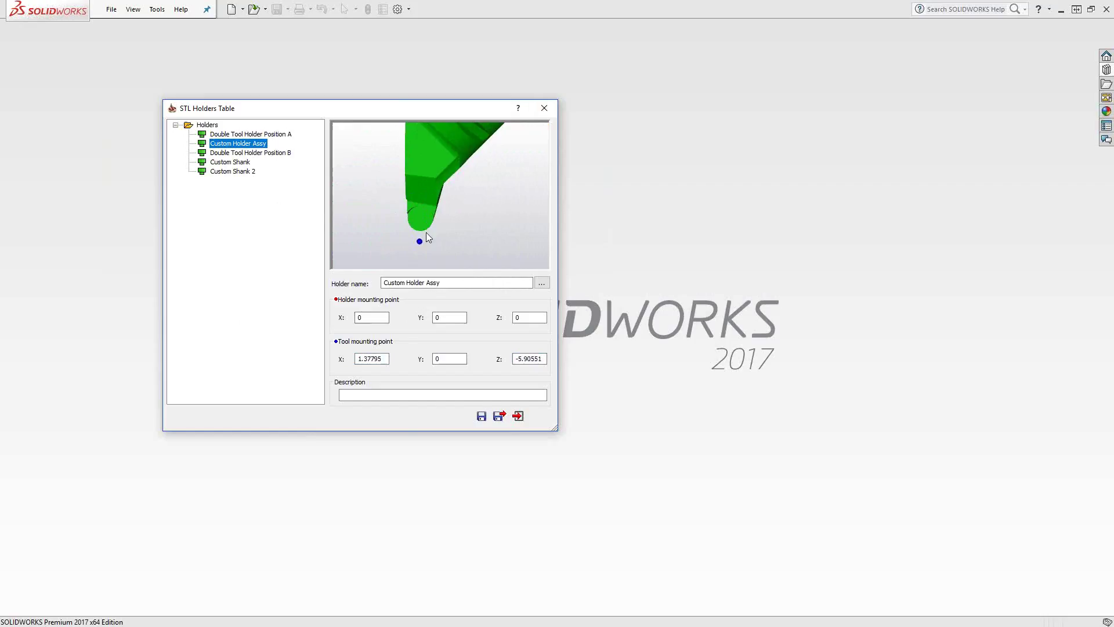
{"action": "mouse_move", "coordinate": [426, 232]}
{"action": "left_mouse_down"}
{"action": "mouse_move", "coordinate": [443, 231]}
{"action": "mouse_move", "coordinate": [430, 231]}
{"action": "left_mouse_up"}
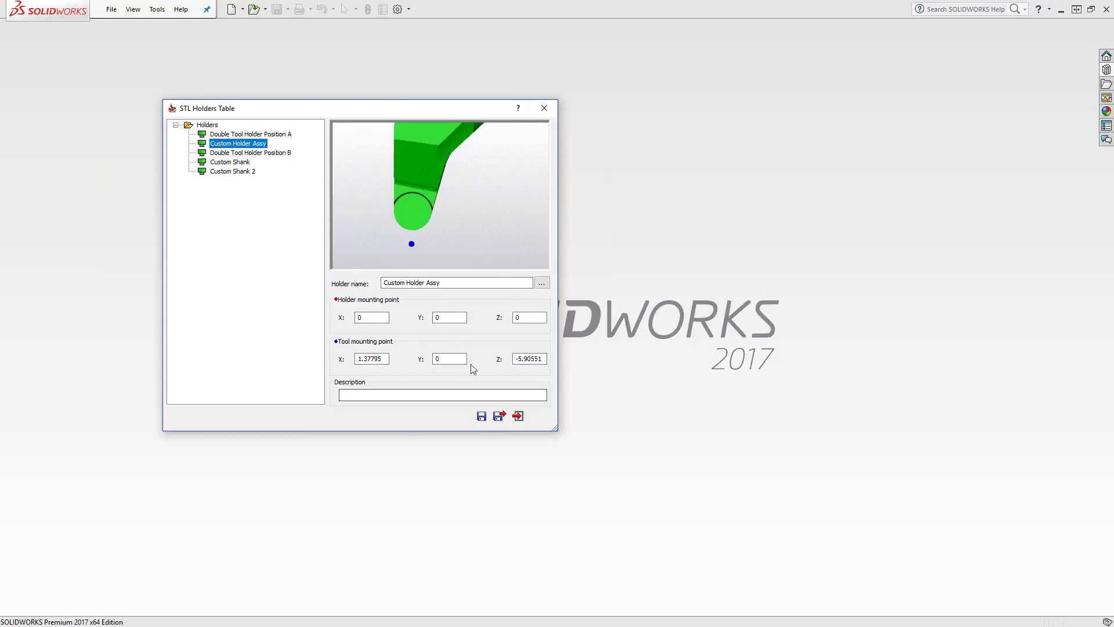
Close the STL Holders Table and reopen the recent SIMPLE TURNING CAM-Part without locating its model
{"action": "left_click", "coordinate": [517, 416]}
{"action": "left_click", "coordinate": [157, 9]}
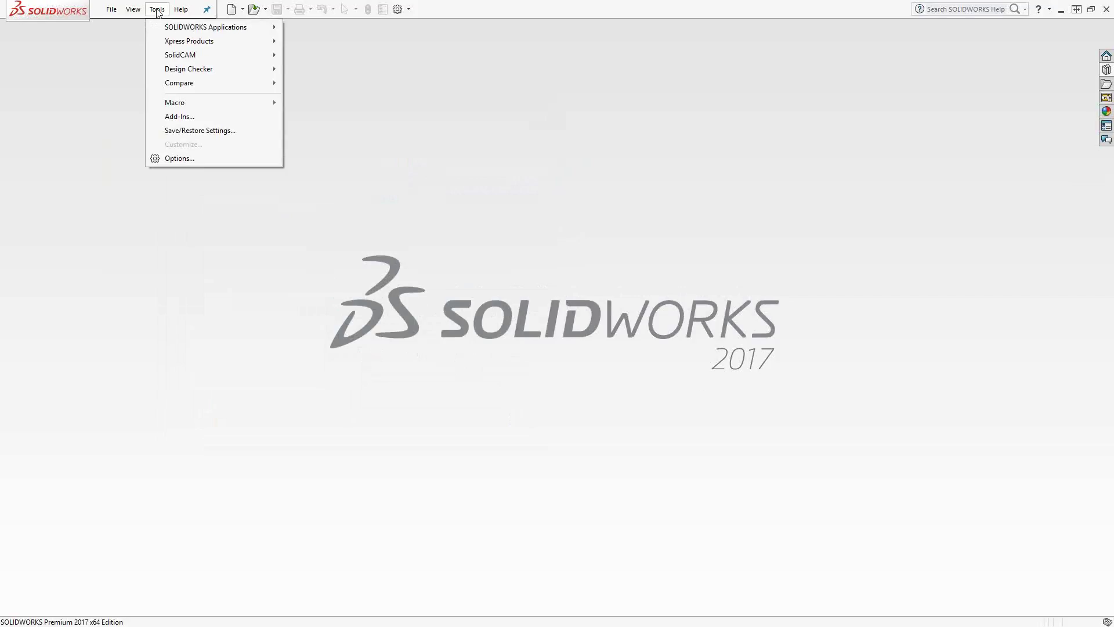
{"action": "mouse_move", "coordinate": [208, 58]}
{"action": "mouse_move", "coordinate": [342, 296]}
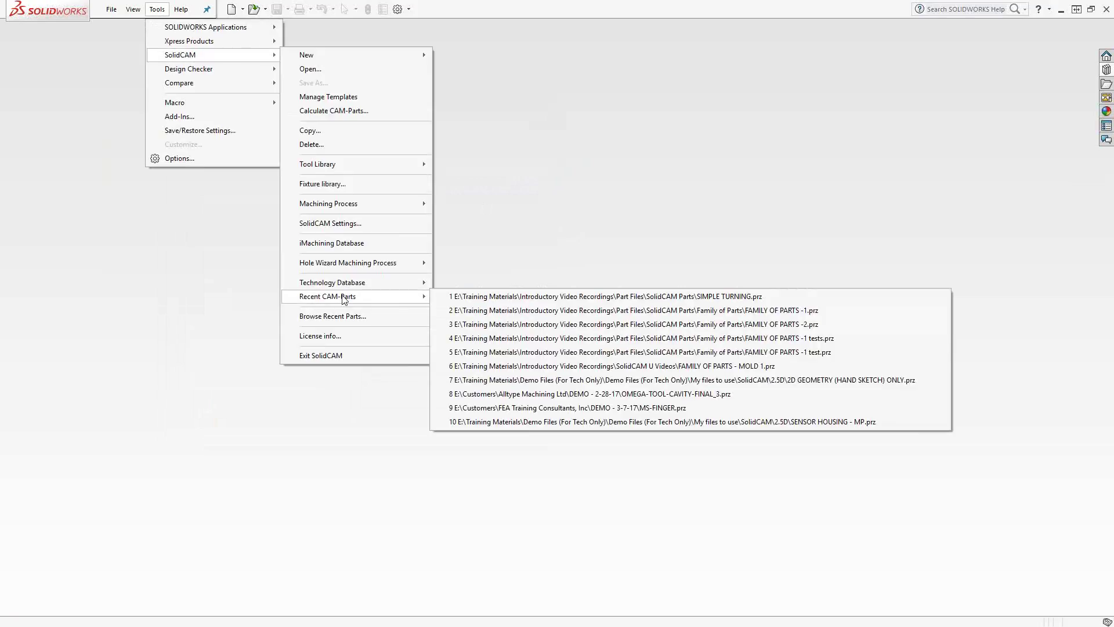
{"action": "left_click", "coordinate": [478, 299]}
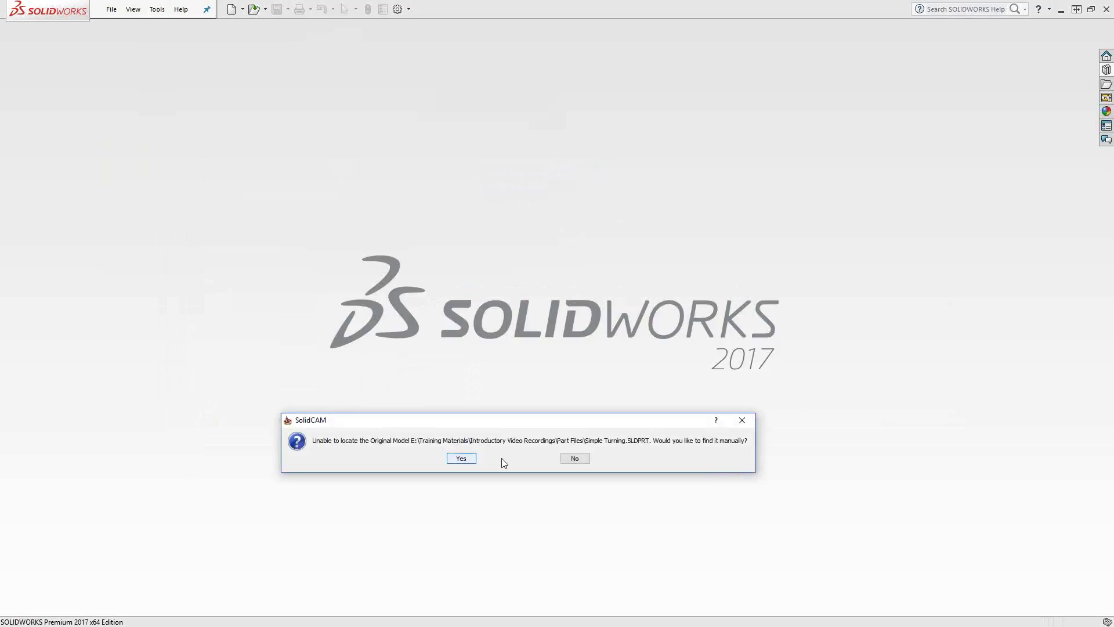
{"action": "left_click", "coordinate": [573, 458]}
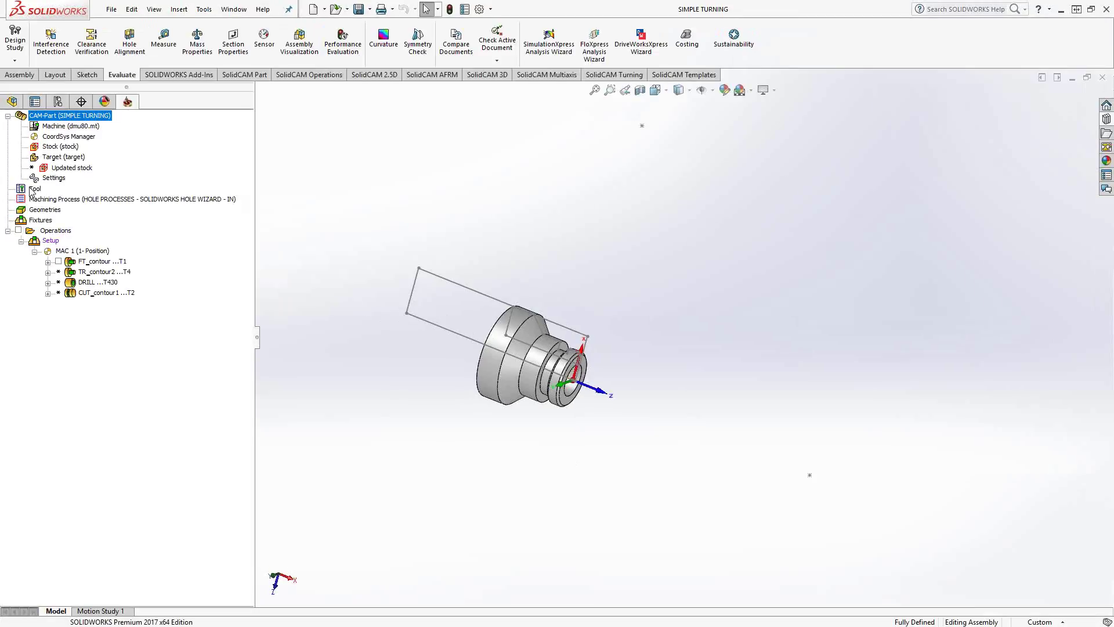
Add a new Ext. Turning tool 5 to the Part Tool Table and set it to Insert only
{"action": "left_click", "coordinate": [33, 190]}
{"action": "double_click", "coordinate": [34, 189]}
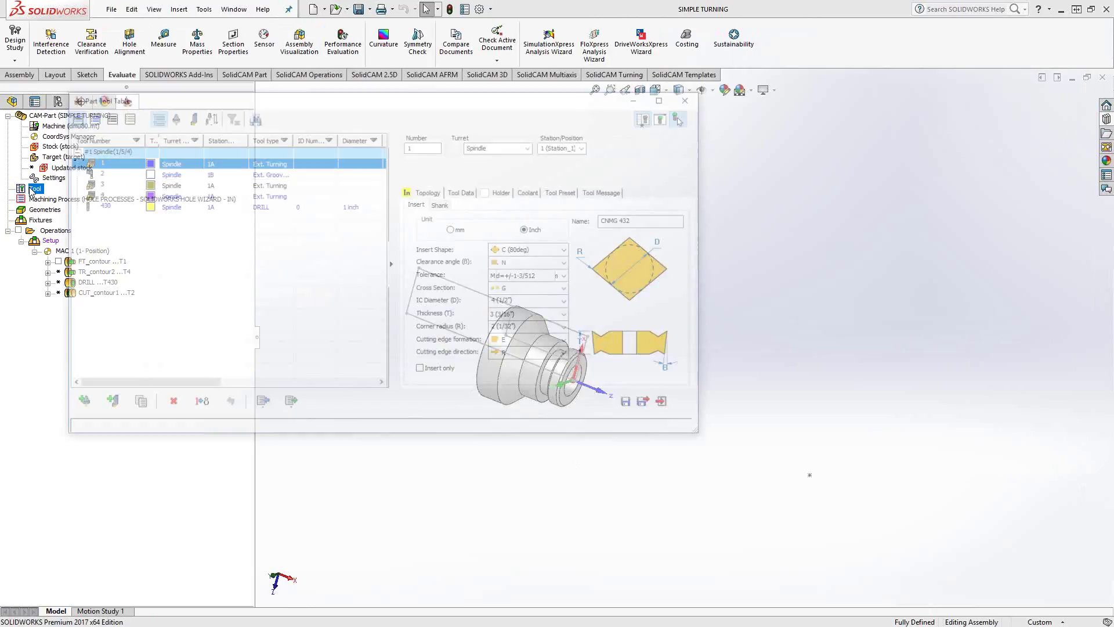
{"action": "left_click", "coordinate": [108, 406]}
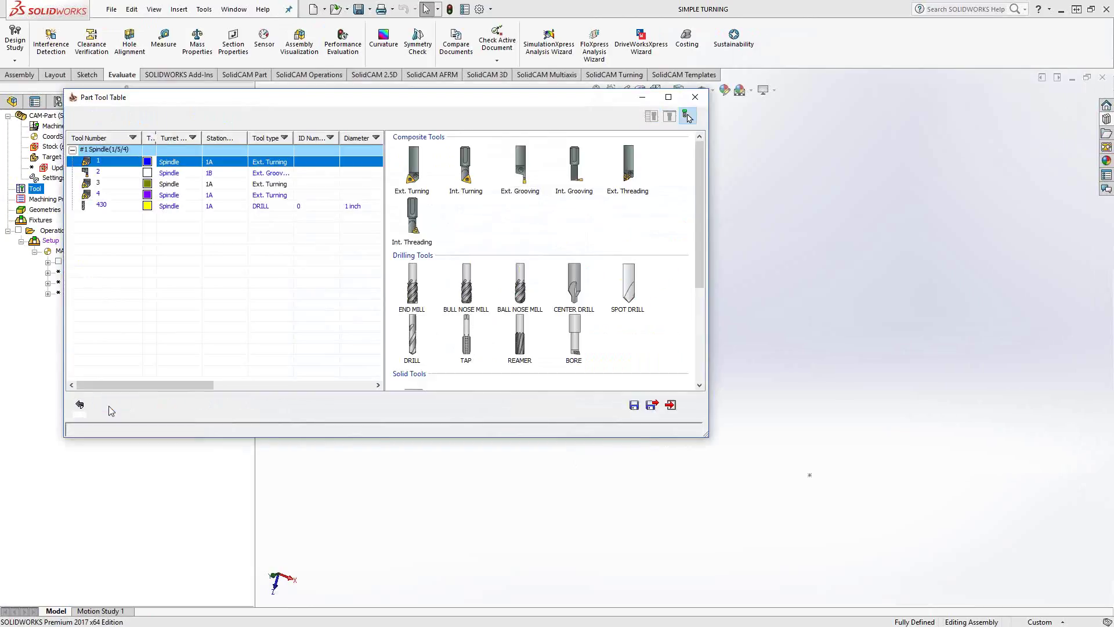
{"action": "double_click", "coordinate": [412, 174]}
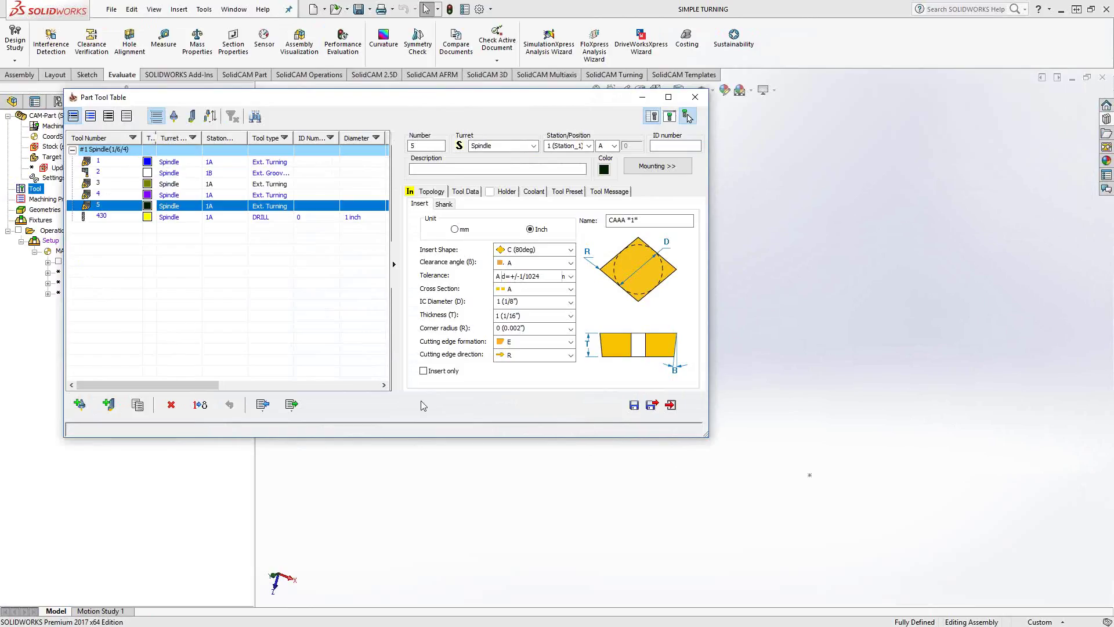
{"action": "left_click", "coordinate": [423, 371]}
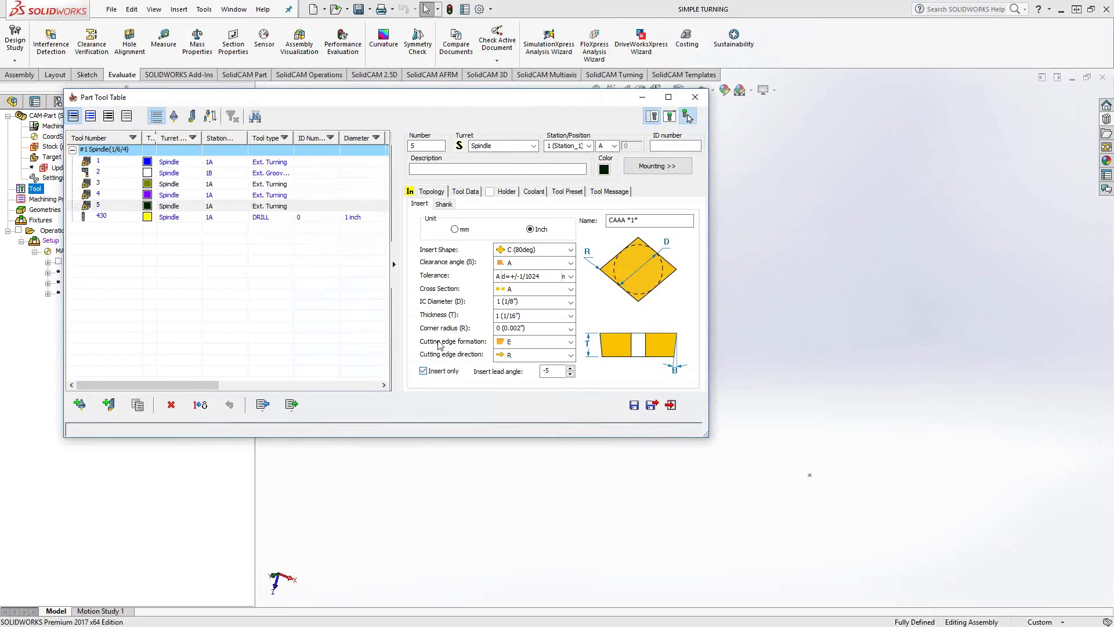
Switch the insert to mm and set shape R, clearance angle C and tolerance M
{"action": "left_click", "coordinate": [455, 230]}
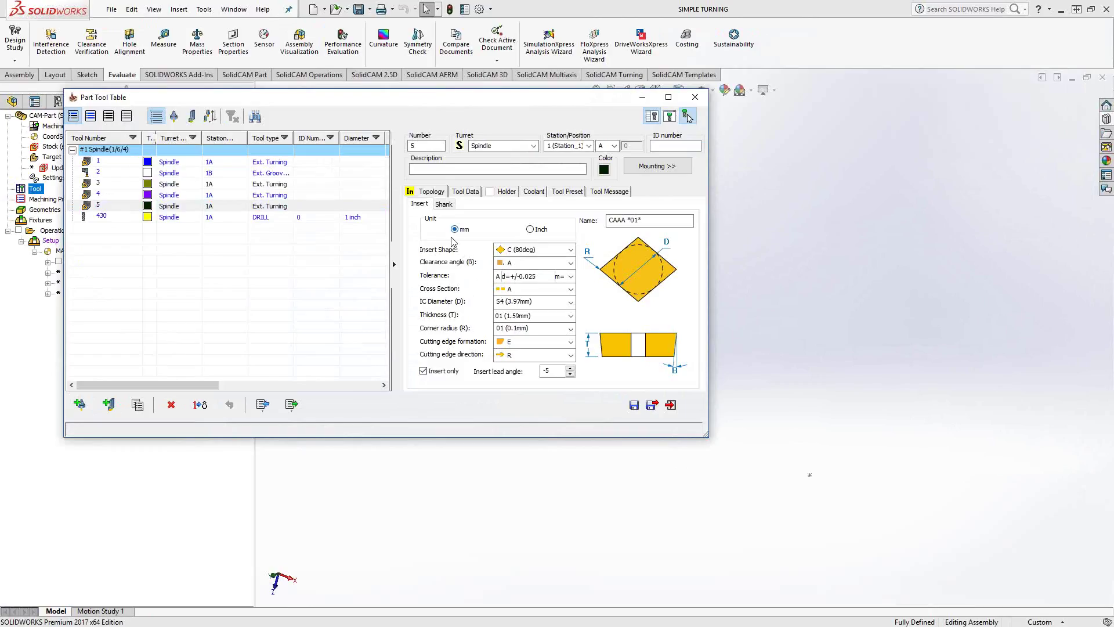
{"action": "left_click", "coordinate": [551, 249]}
{"action": "scroll", "coordinate": [541, 348], "scroll_direction": "down", "scroll_amount": 3}
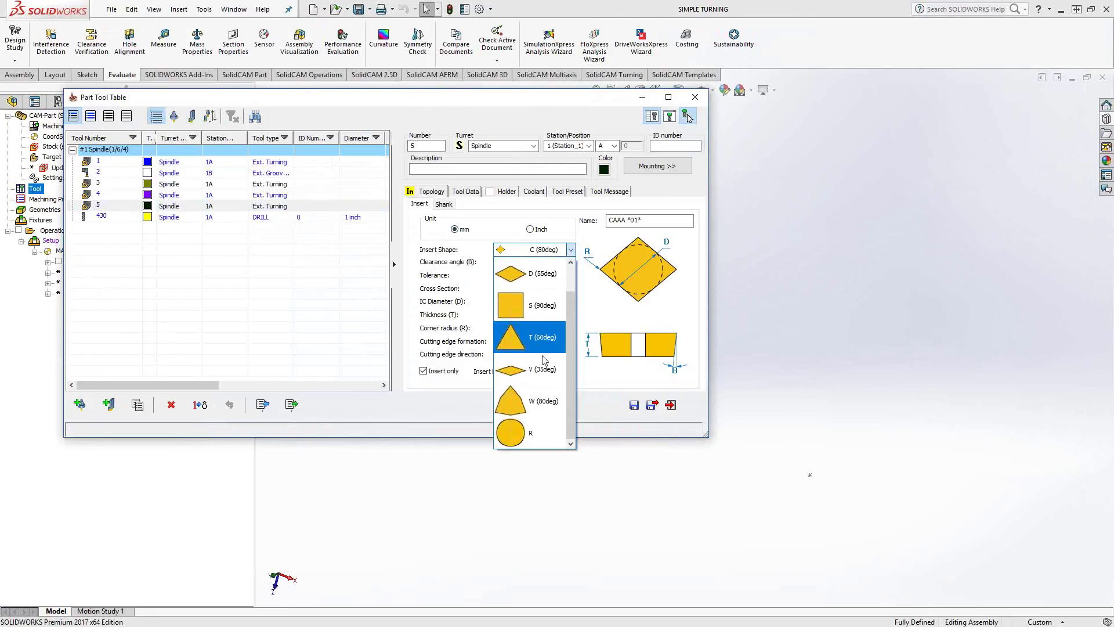
{"action": "left_click", "coordinate": [541, 413]}
{"action": "left_click", "coordinate": [571, 264]}
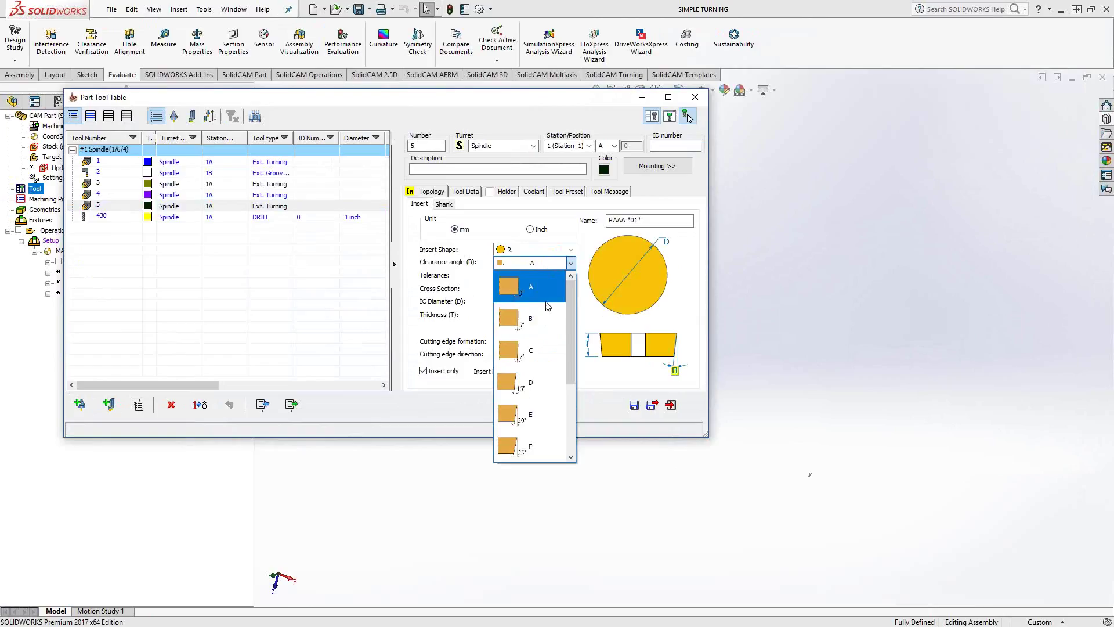
{"action": "scroll", "coordinate": [528, 406], "scroll_direction": "down", "scroll_amount": 2}
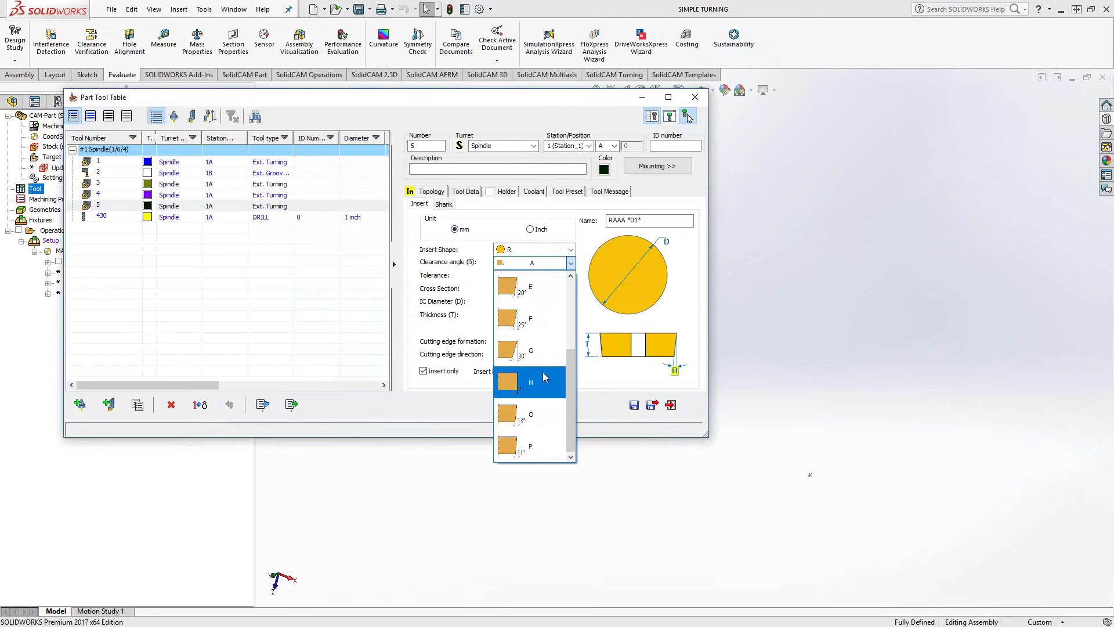
{"action": "scroll", "coordinate": [540, 380], "scroll_direction": "up", "scroll_amount": 1}
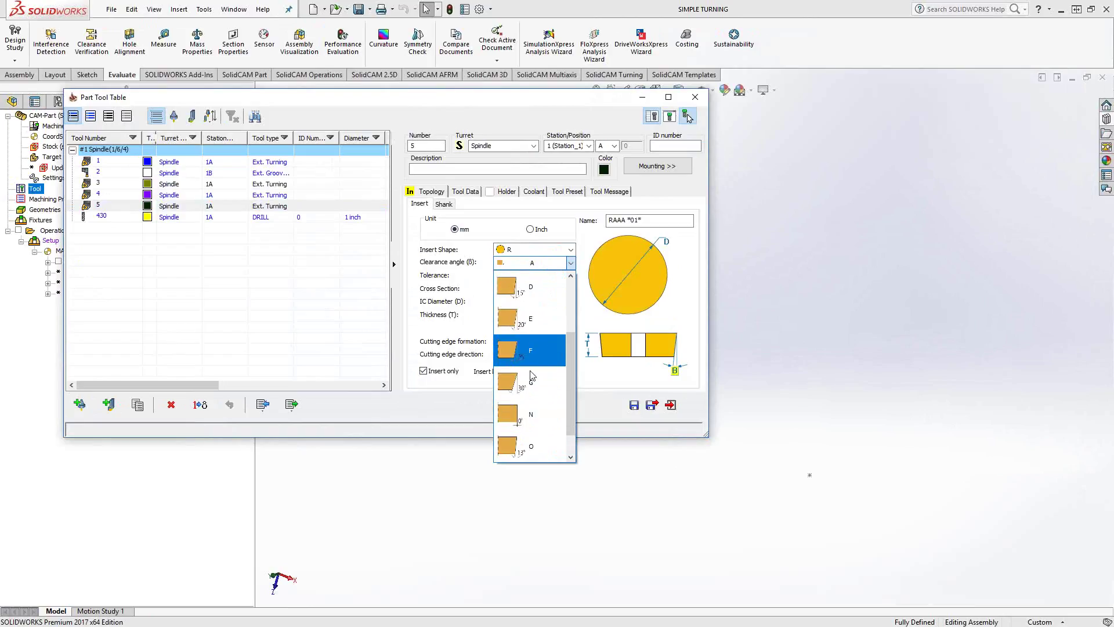
{"action": "scroll", "coordinate": [536, 348], "scroll_direction": "up", "scroll_amount": 3}
{"action": "left_click", "coordinate": [536, 355]}
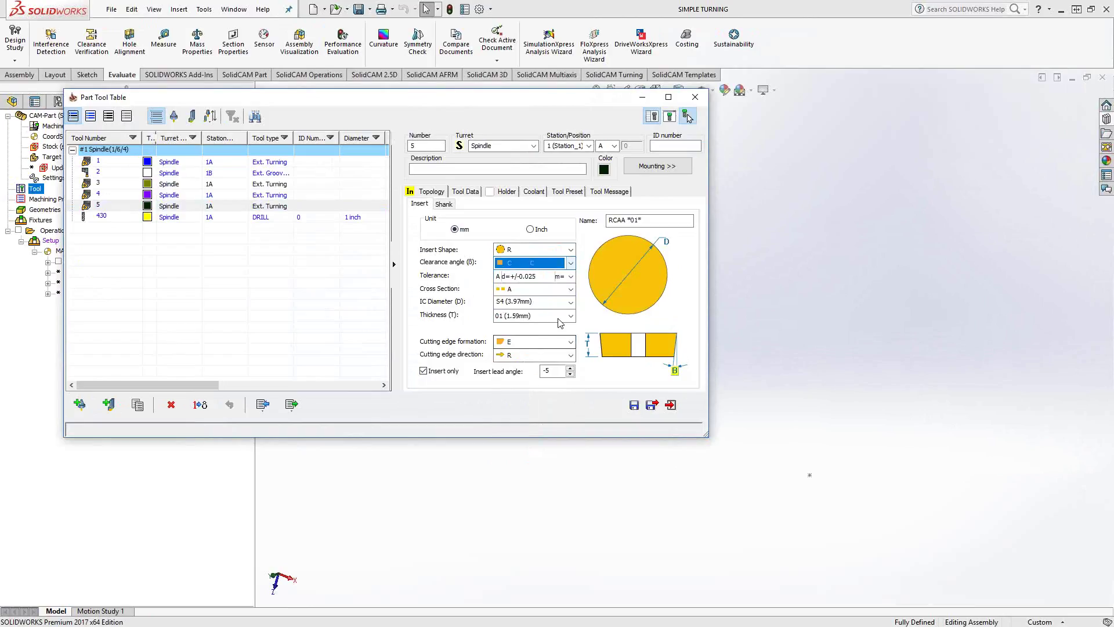
{"action": "left_click", "coordinate": [540, 276]}
{"action": "scroll", "coordinate": [550, 312], "scroll_direction": "down", "scroll_amount": 4}
{"action": "scroll", "coordinate": [549, 311], "scroll_direction": "down", "scroll_amount": 3}
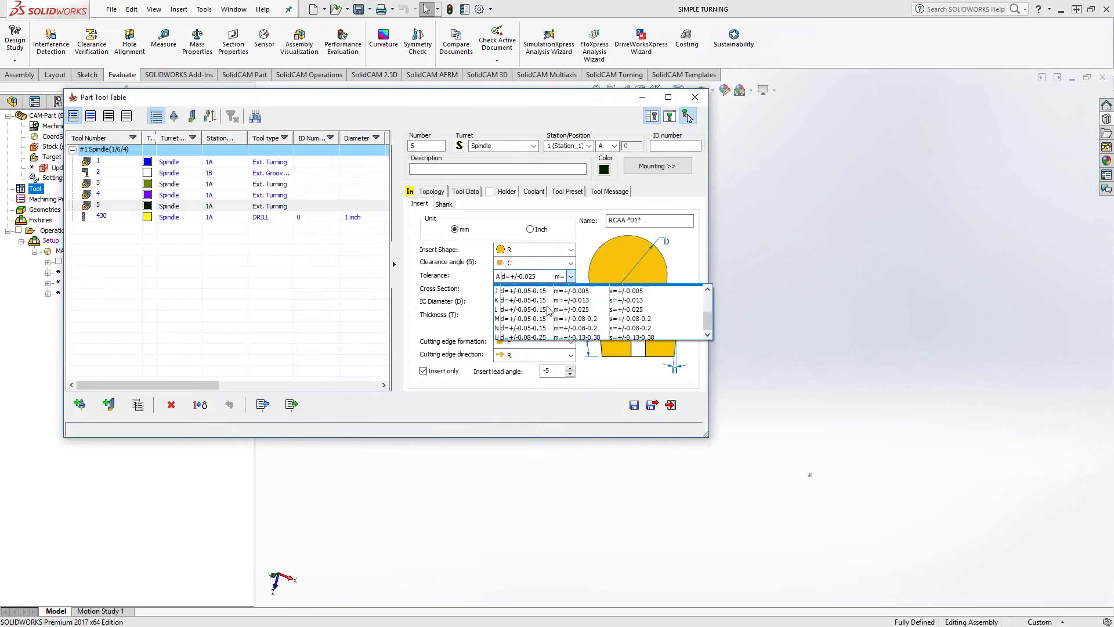
{"action": "left_click", "coordinate": [548, 309]}
Set cross section T, IC diameter 12 (12.7 mm), thickness 04 (4.76 mm) and cutting edge S
{"action": "left_click", "coordinate": [571, 289]}
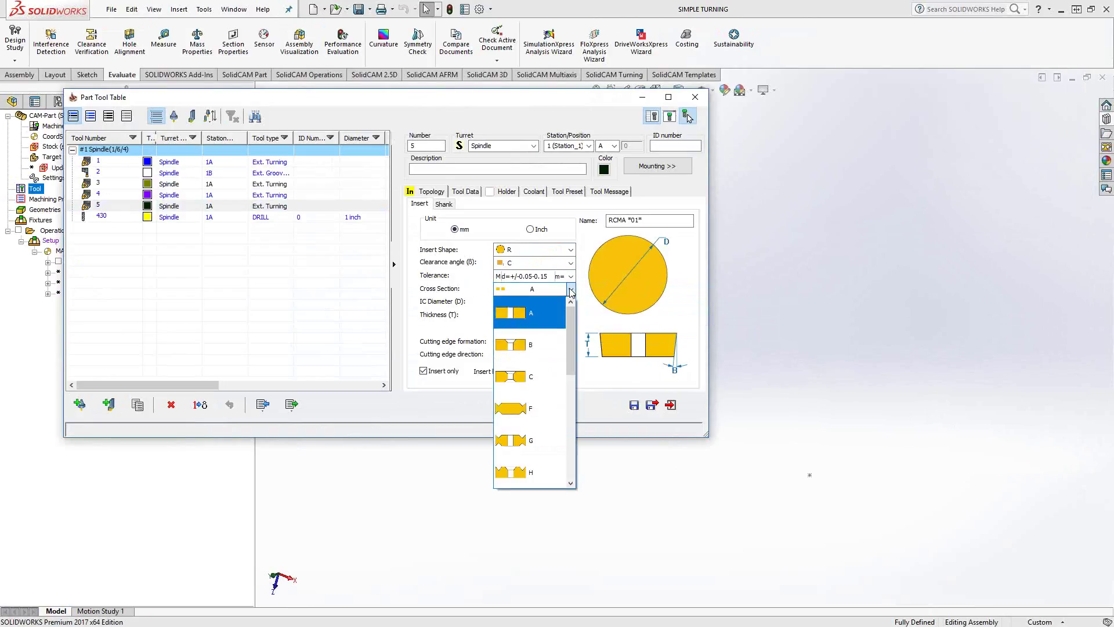
{"action": "scroll", "coordinate": [535, 377], "scroll_direction": "down", "scroll_amount": 2}
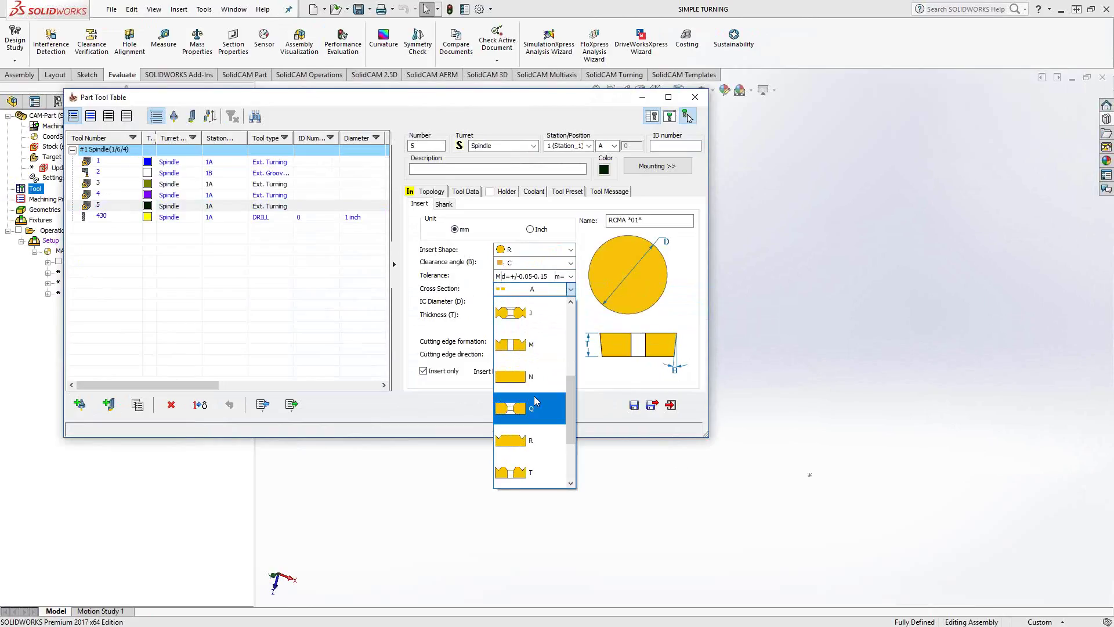
{"action": "left_click", "coordinate": [516, 472]}
{"action": "left_click", "coordinate": [570, 303]}
{"action": "scroll", "coordinate": [560, 328], "scroll_direction": "down", "scroll_amount": 3}
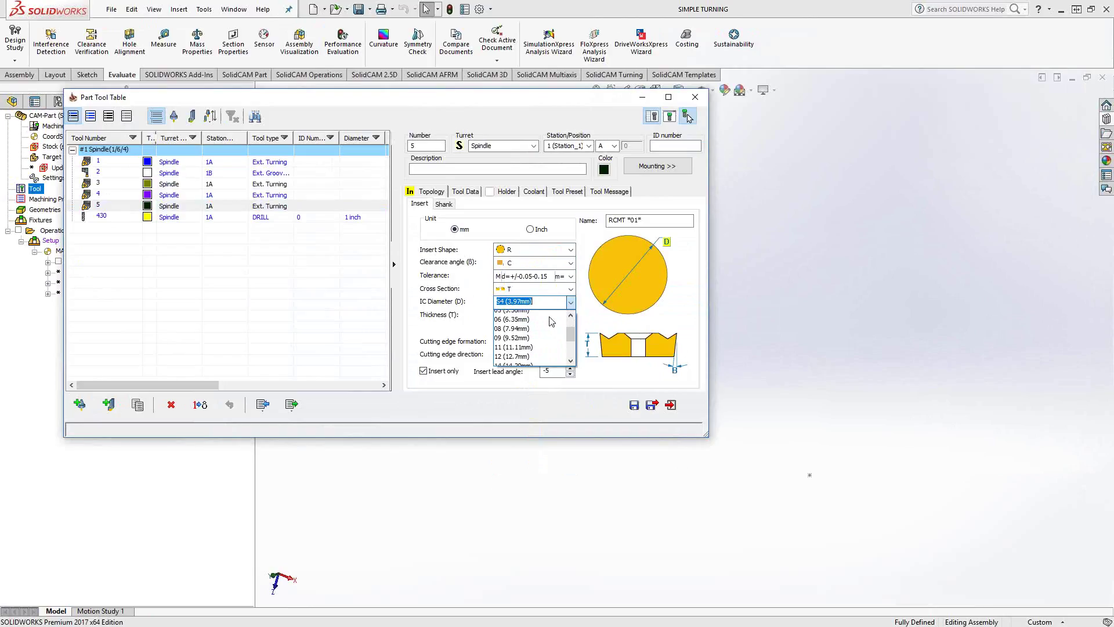
{"action": "left_click", "coordinate": [557, 332]}
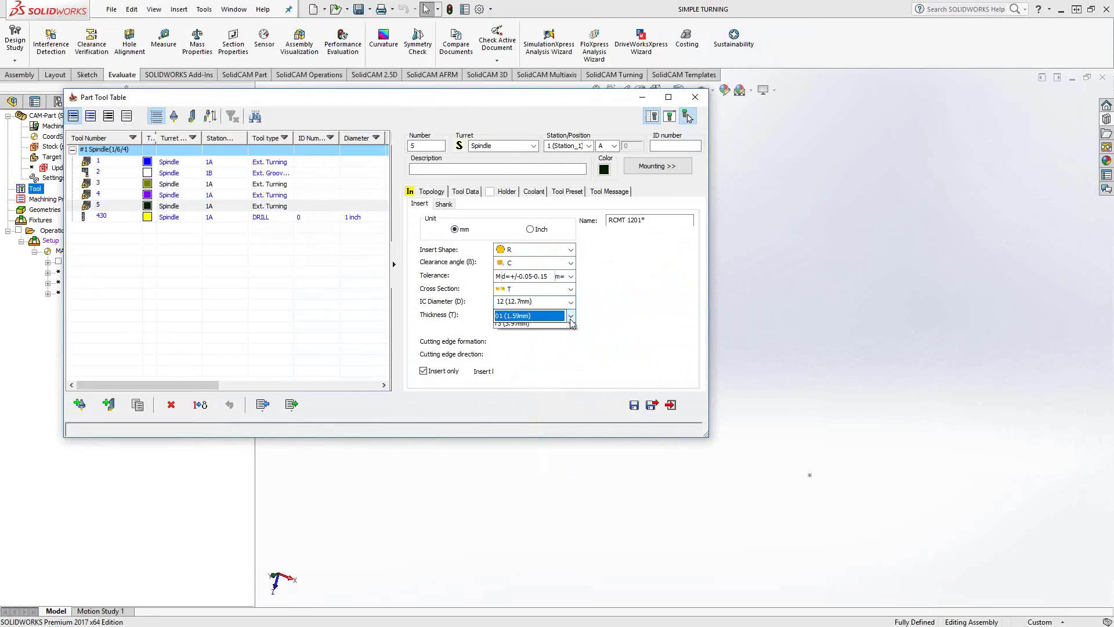
{"action": "left_click", "coordinate": [571, 316]}
{"action": "scroll", "coordinate": [520, 358], "scroll_direction": "down", "scroll_amount": 1}
{"action": "left_click", "coordinate": [520, 356]}
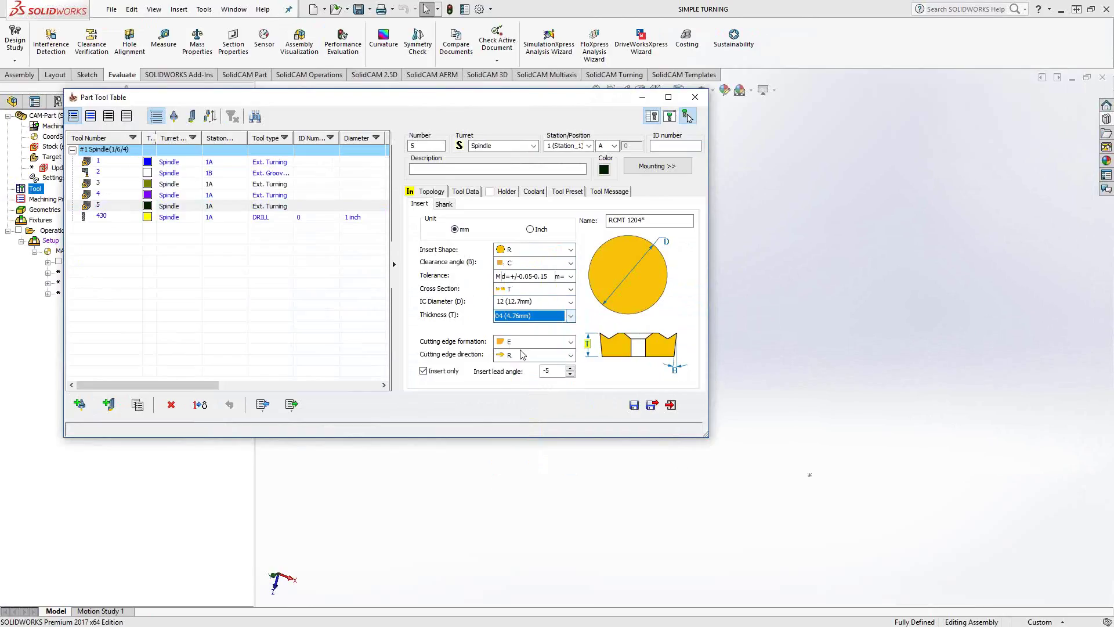
{"action": "left_click", "coordinate": [528, 342]}
{"action": "left_click", "coordinate": [527, 460]}
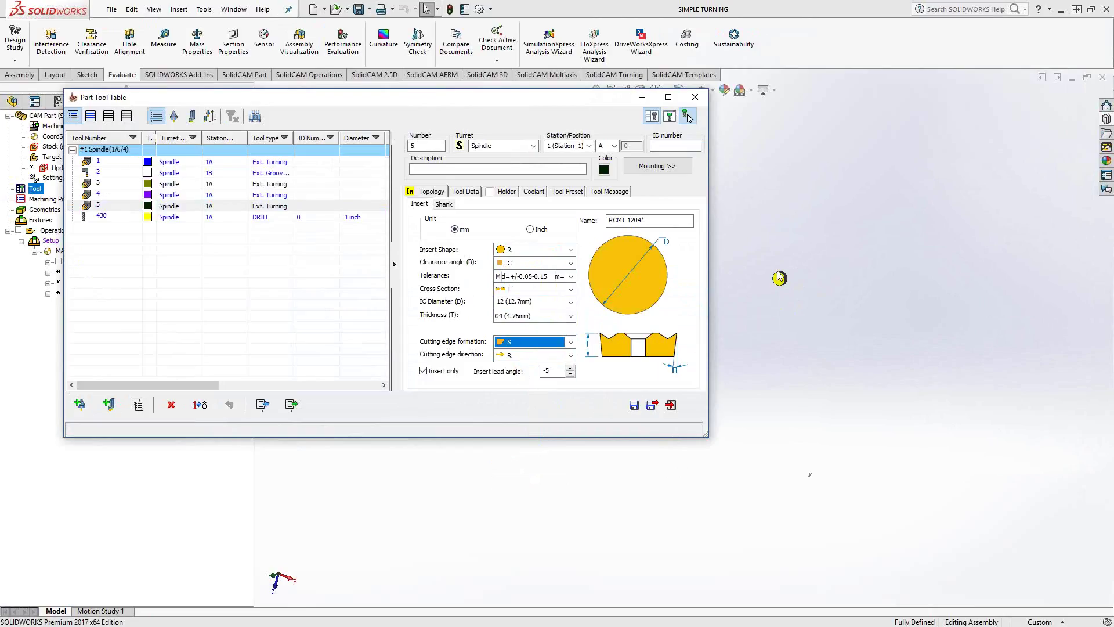
Show the tool picture in 3-D and open the tool Mounting window
{"action": "left_click", "coordinate": [670, 116]}
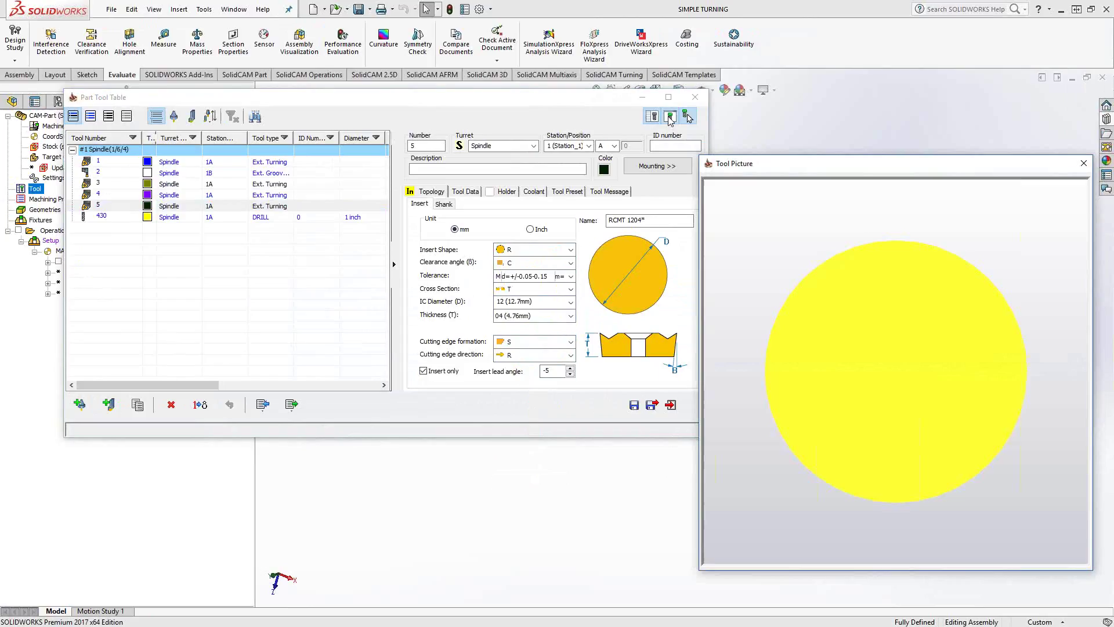
{"action": "middle_click_drag", "start_coordinate": [761, 276], "coordinate": [856, 342]}
{"action": "left_click", "coordinate": [658, 167]}
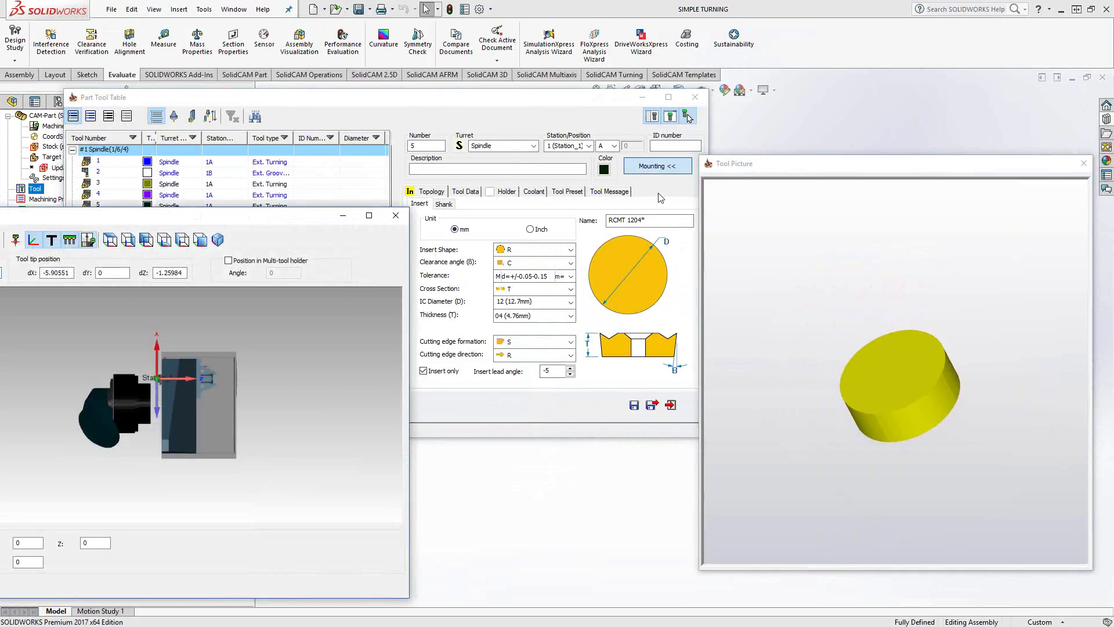
{"action": "left_click_drag", "start_coordinate": [252, 219], "coordinate": [425, 195]}
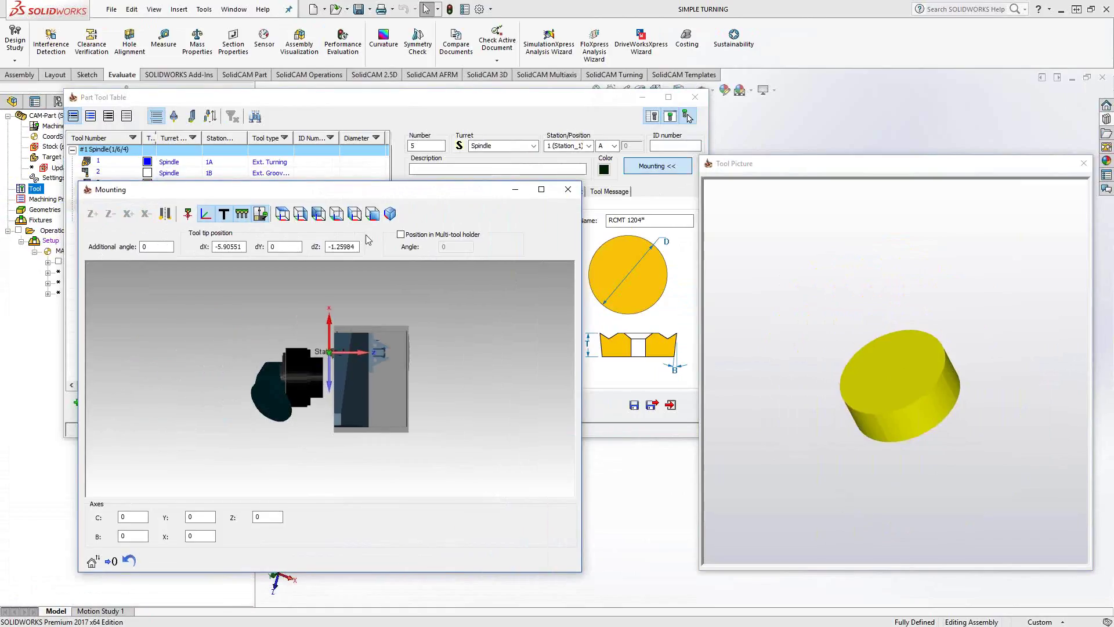
Set the tool tip position offsets dX and dZ to 0
{"action": "left_click", "coordinate": [261, 215]}
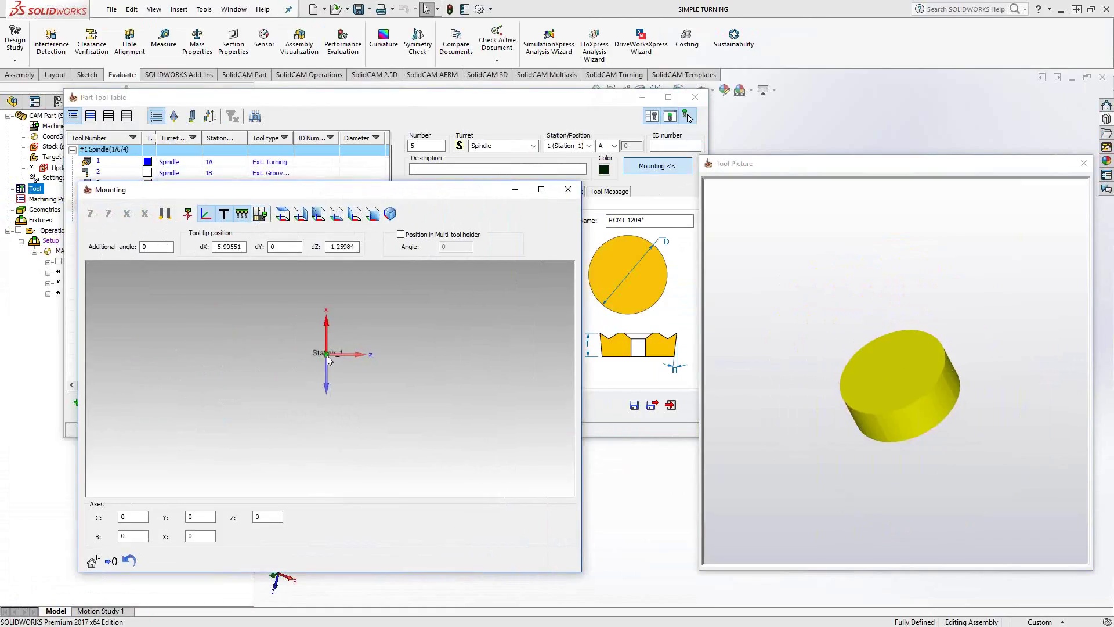
{"action": "scroll", "coordinate": [333, 336], "scroll_direction": "up", "scroll_amount": 2}
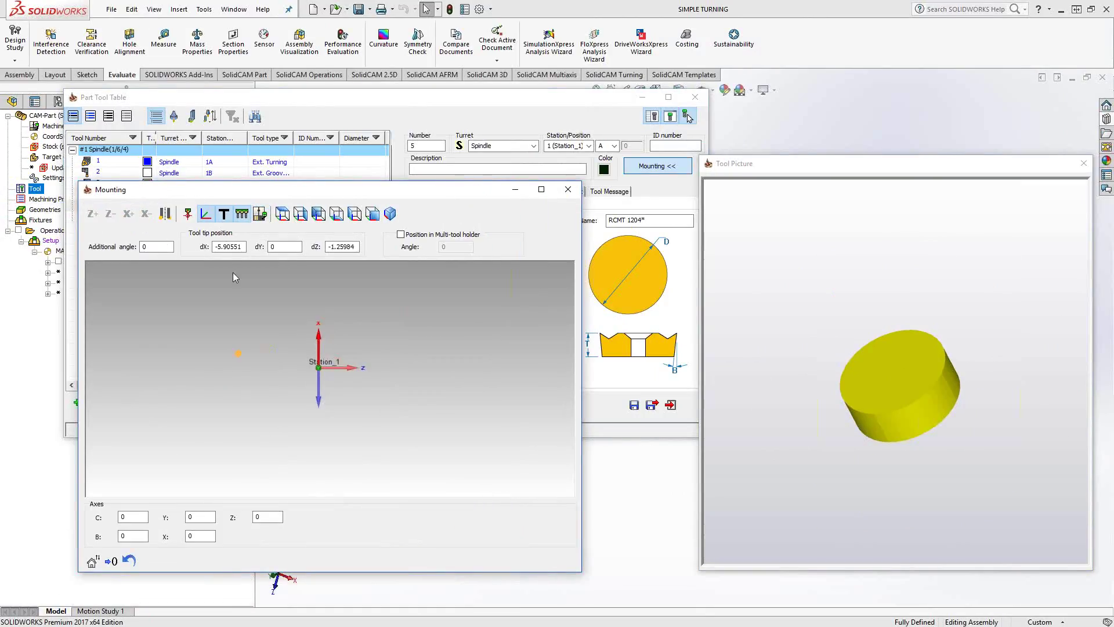
{"action": "left_click_drag", "start_coordinate": [245, 247], "coordinate": [188, 250]}
{"action": "type", "text": "0"}
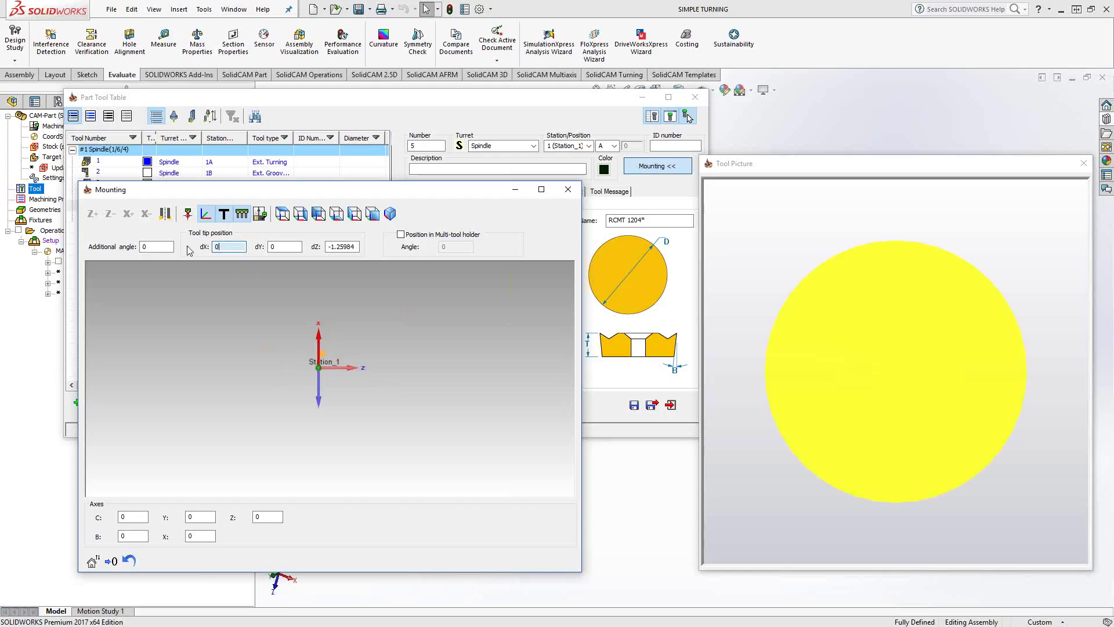
{"action": "left_click_drag", "start_coordinate": [361, 246], "coordinate": [326, 248]}
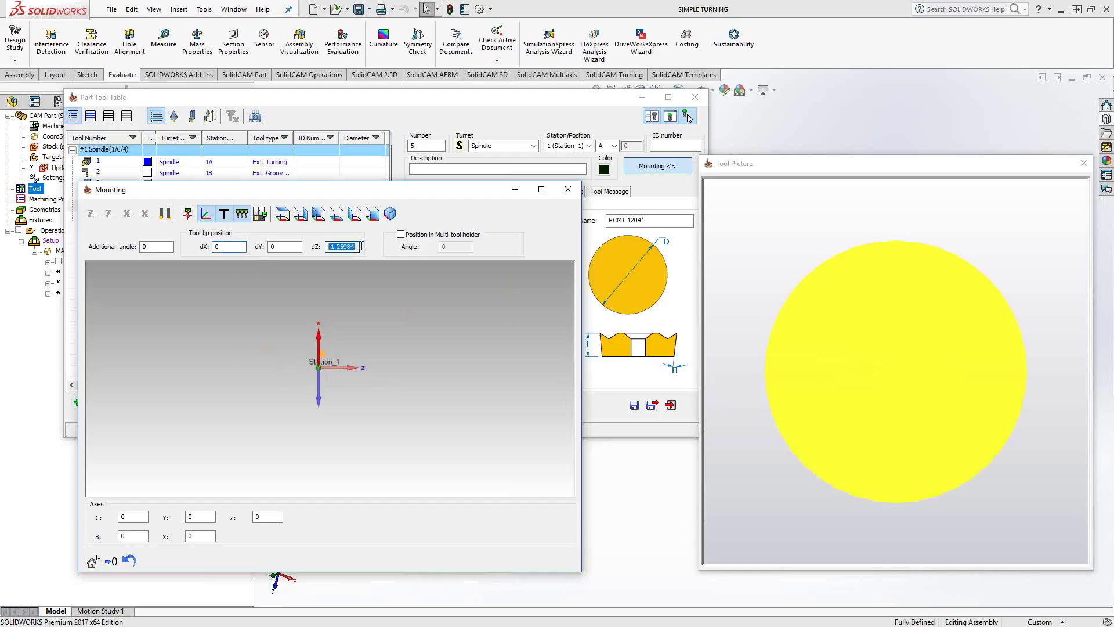
{"action": "type", "text": "0"}
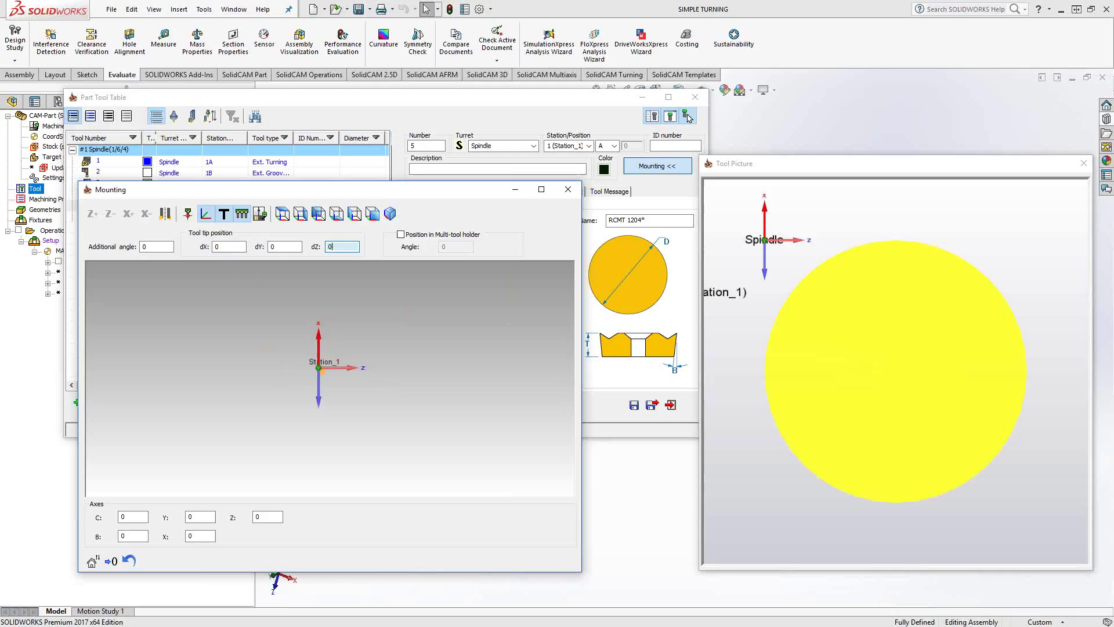
{"action": "left_click_drag", "start_coordinate": [459, 197], "coordinate": [292, 225]}
Assign the global Custom Holder Assy as tool 5's holder and tilt the tool picture
{"action": "left_click", "coordinate": [506, 192]}
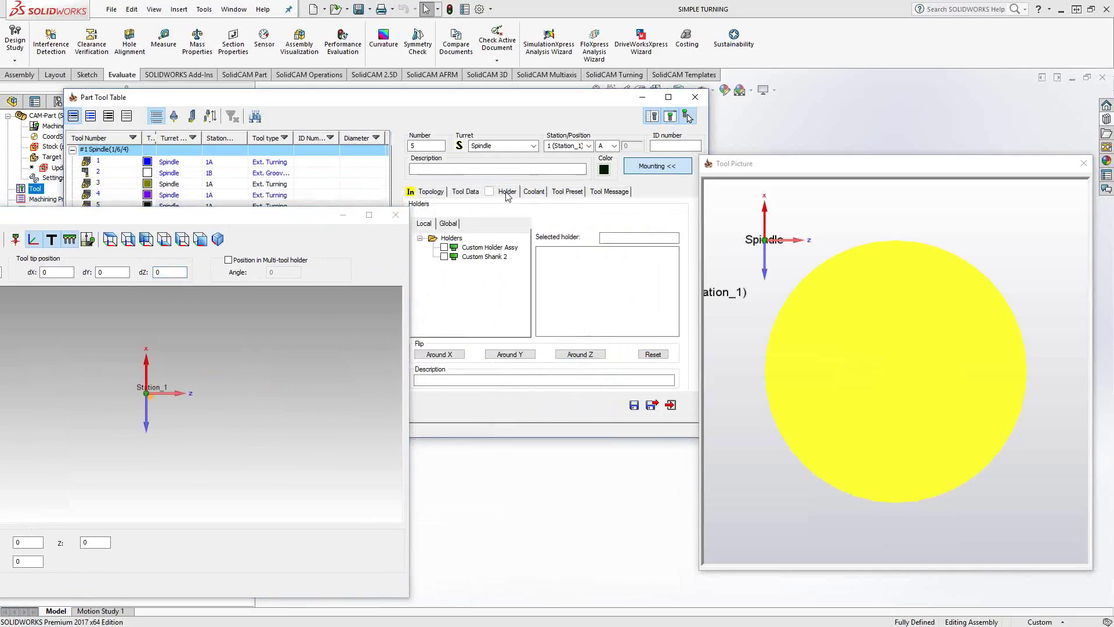
{"action": "left_click", "coordinate": [449, 223]}
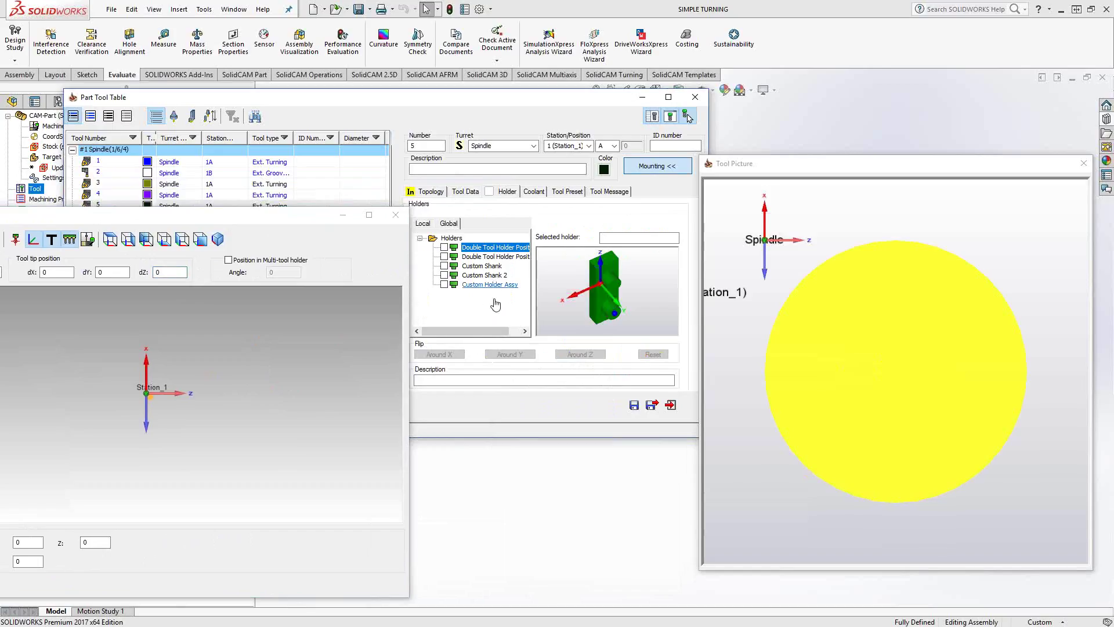
{"action": "left_click", "coordinate": [444, 285]}
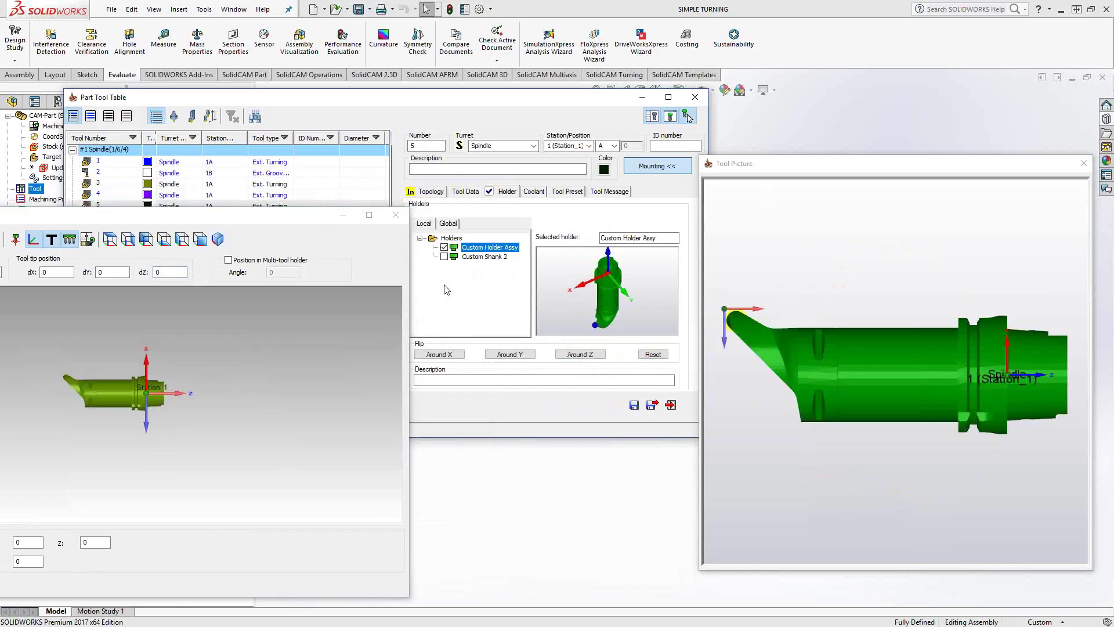
{"action": "middle_click_drag", "start_coordinate": [812, 360], "coordinate": [896, 458]}
{"action": "scroll", "coordinate": [911, 437], "scroll_direction": "up", "scroll_amount": 5}
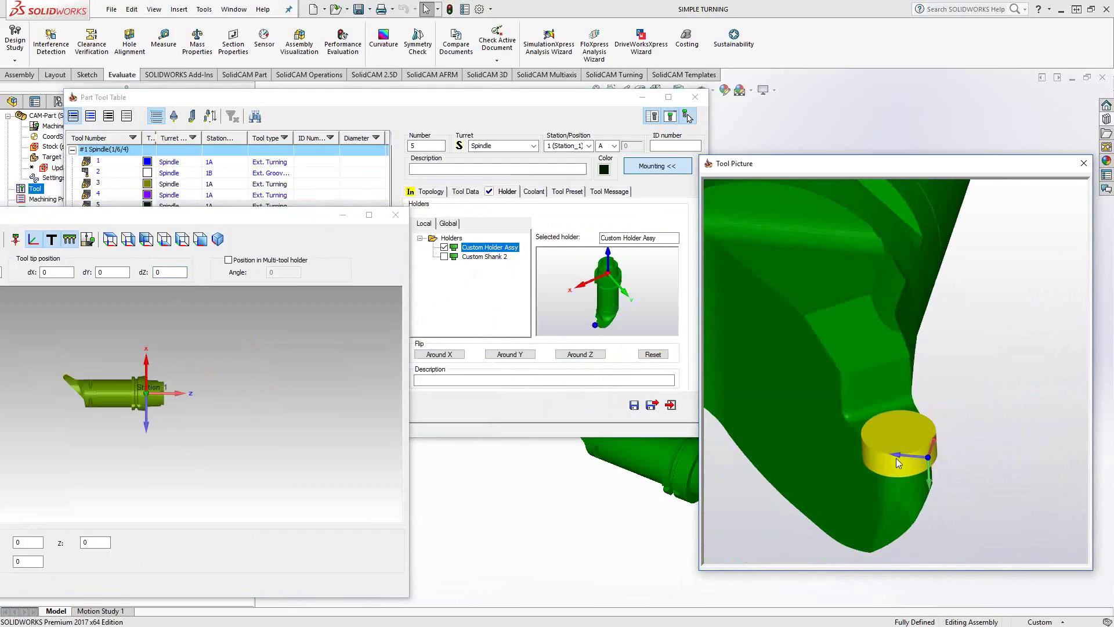
Orbit and zoom the mounting view to see the holder mounted on the turret
{"action": "left_click", "coordinate": [183, 413]}
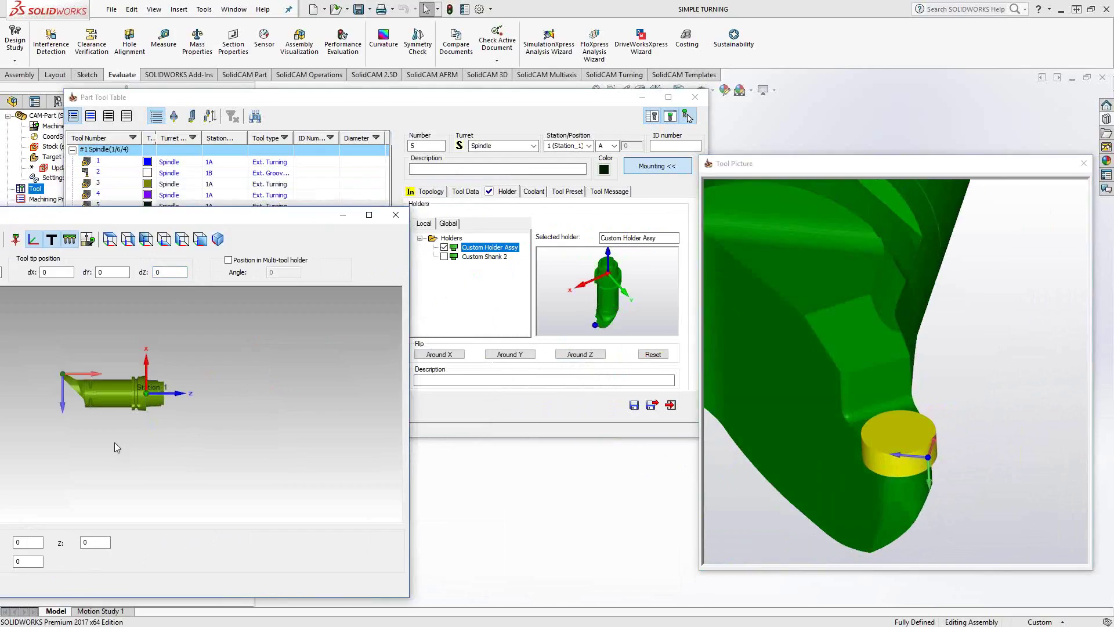
{"action": "middle_click_drag", "start_coordinate": [122, 441], "coordinate": [237, 488]}
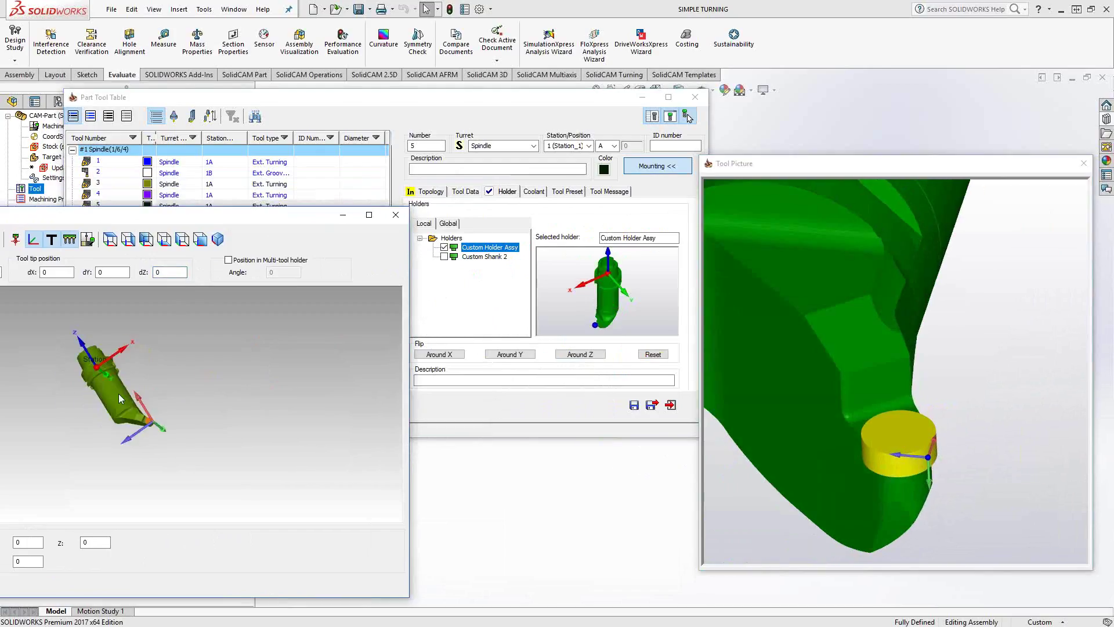
{"action": "scroll", "coordinate": [118, 394], "scroll_direction": "up", "scroll_amount": 6}
{"action": "middle_click_drag", "start_coordinate": [99, 401], "coordinate": [93, 349]}
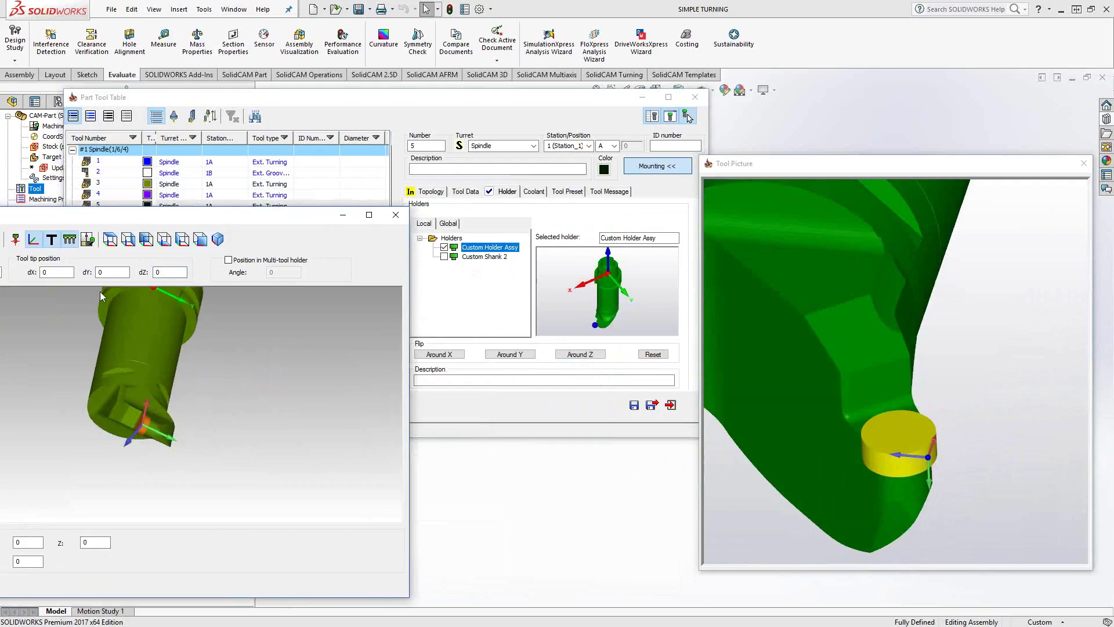
{"action": "middle_click_drag", "start_coordinate": [161, 377], "coordinate": [280, 346]}
{"action": "scroll", "coordinate": [278, 348], "scroll_direction": "up", "scroll_amount": 5}
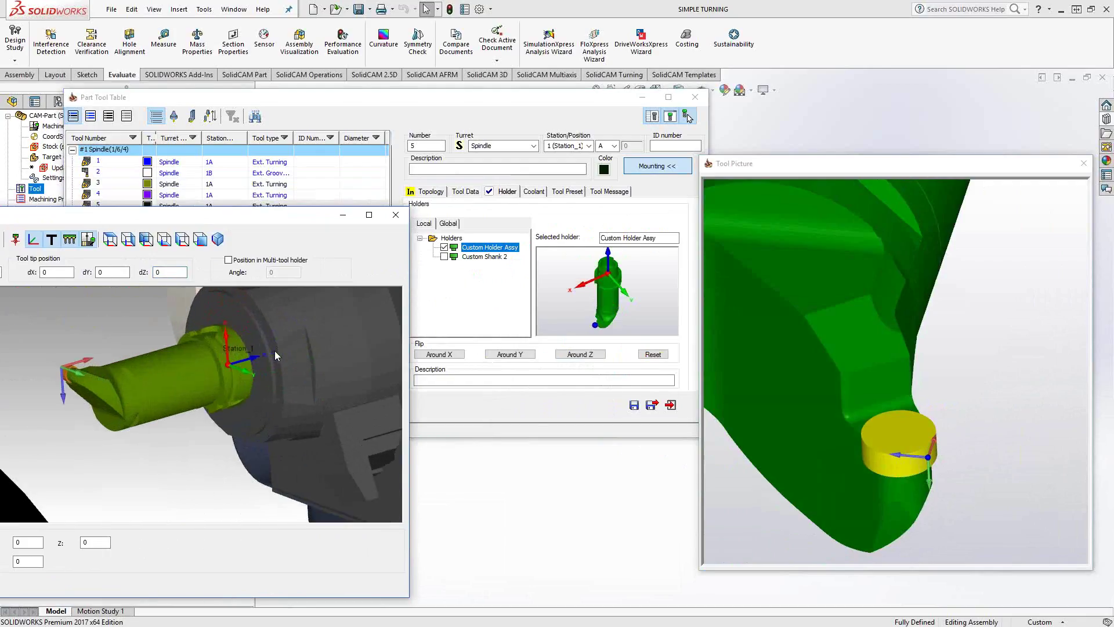
{"action": "left_click", "coordinate": [910, 399]}
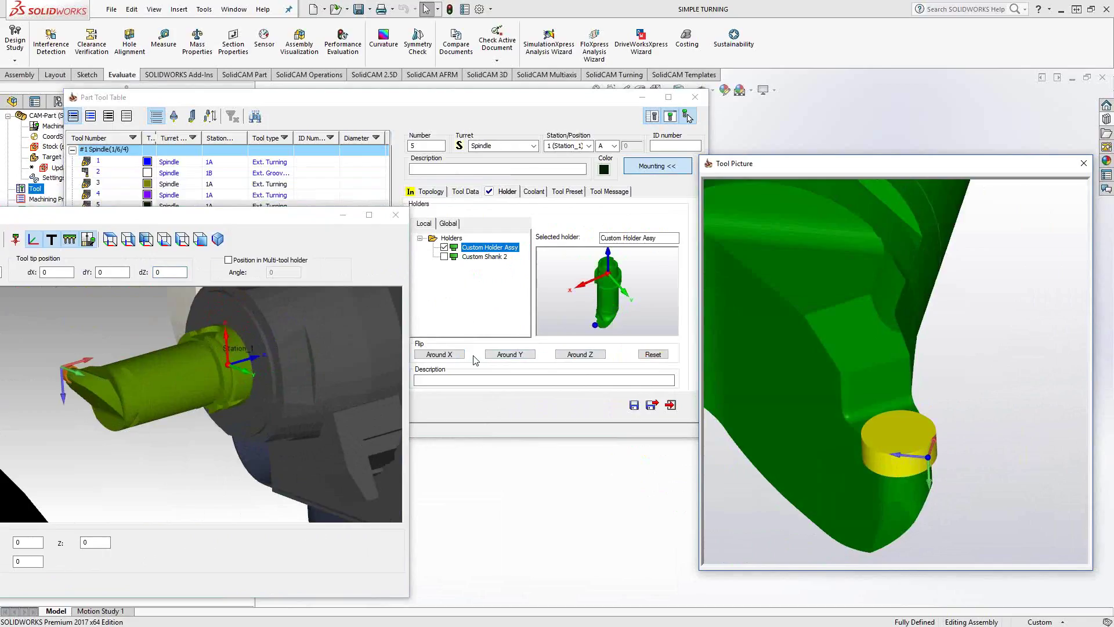
{"action": "left_click", "coordinate": [577, 367]}
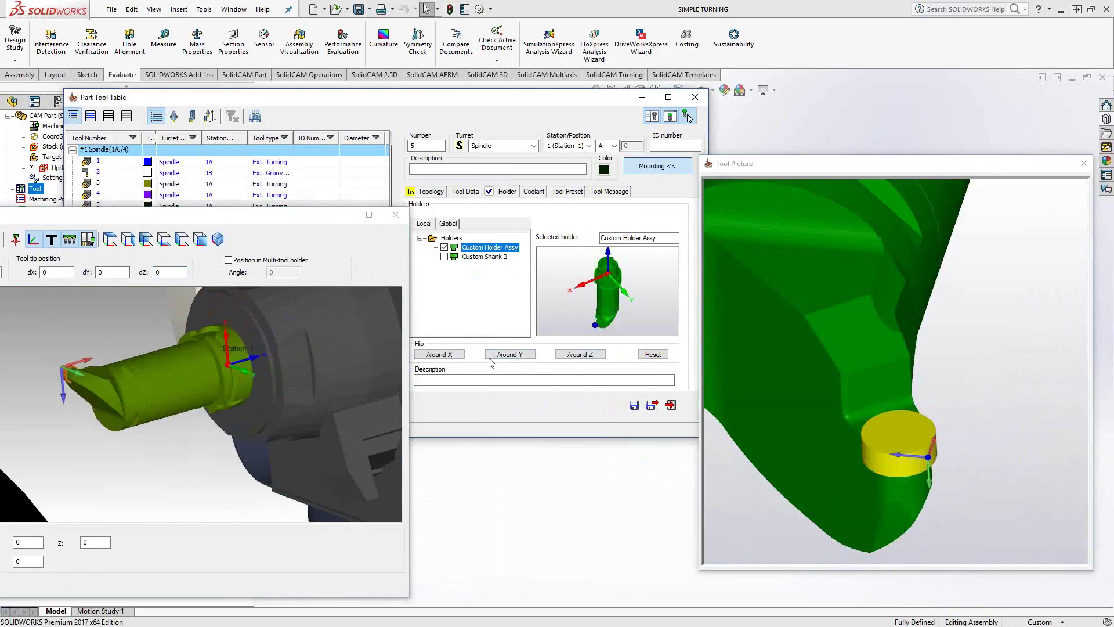
{"action": "left_click", "coordinate": [173, 283]}
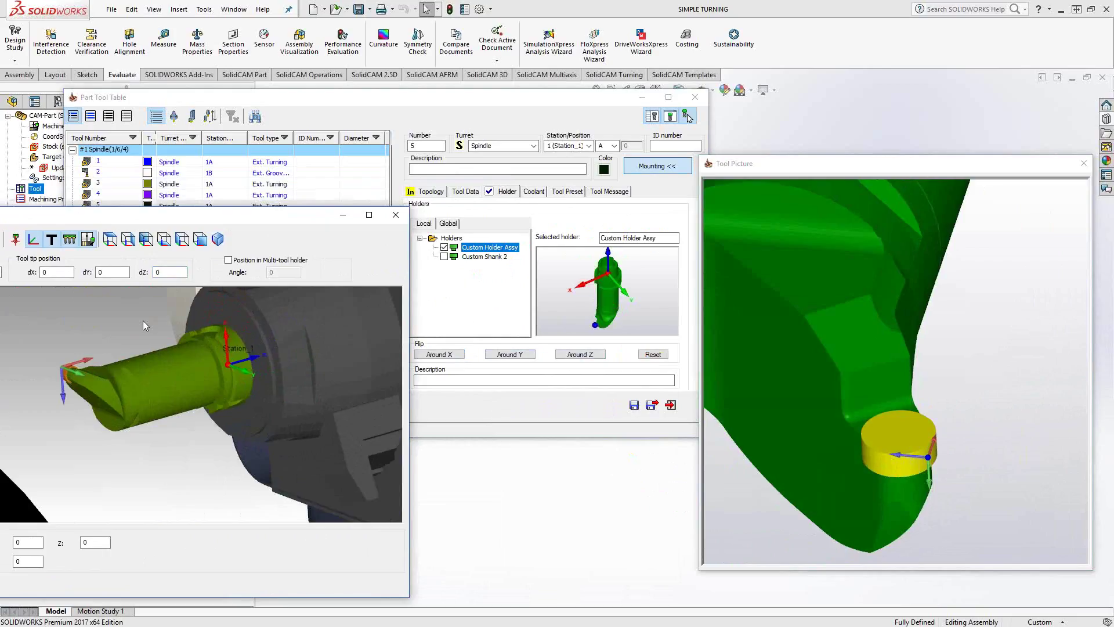
{"action": "middle_click_drag", "start_coordinate": [903, 417], "coordinate": [907, 498]}
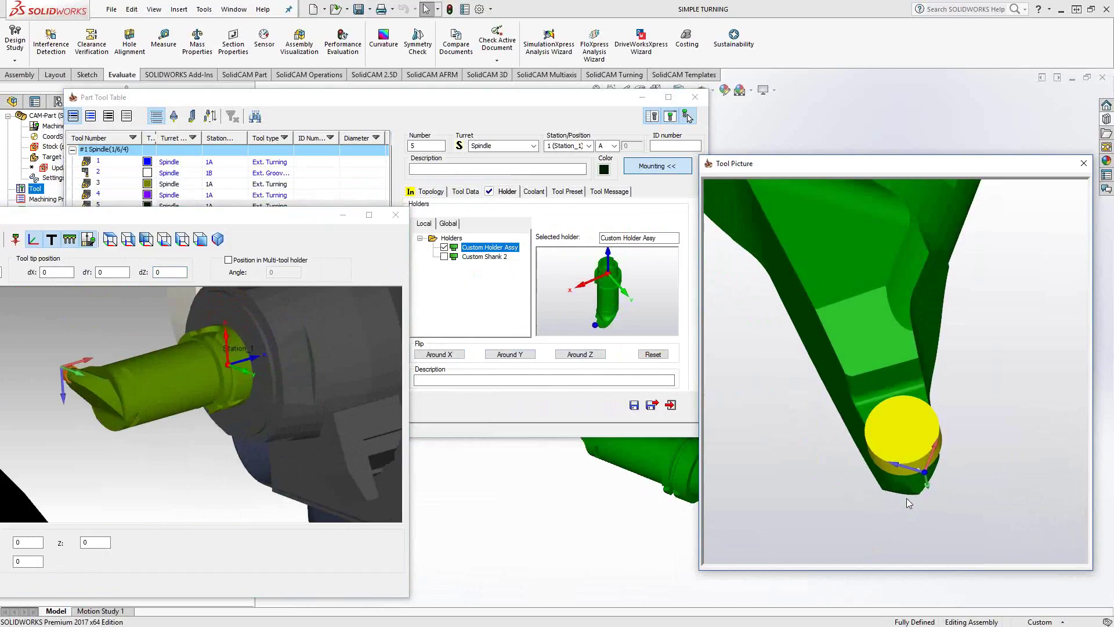